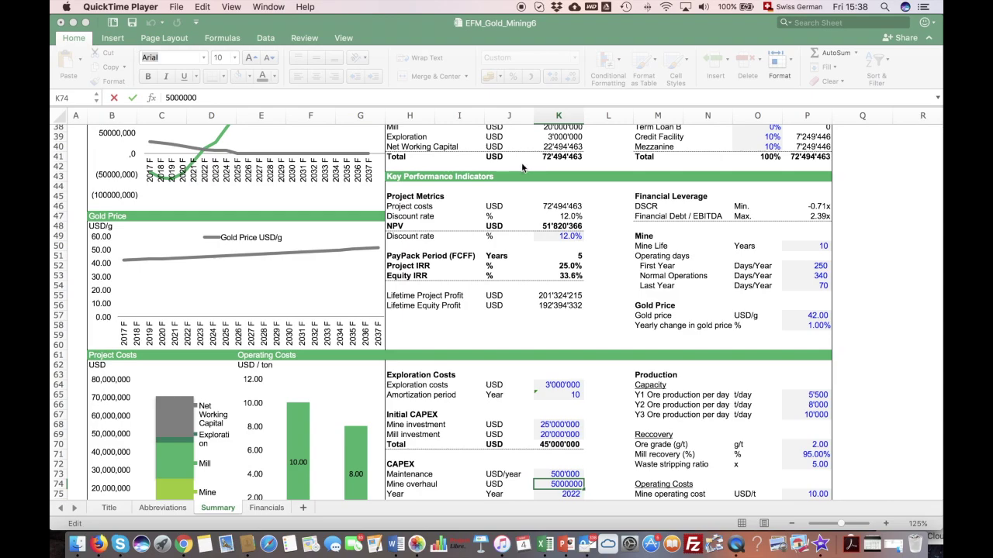
Step: Browse the Summary sheet, glance at the Financials sheet, and come back to Summary
scroll(521, 167, "up", 12)
scroll(521, 166, "down", 4)
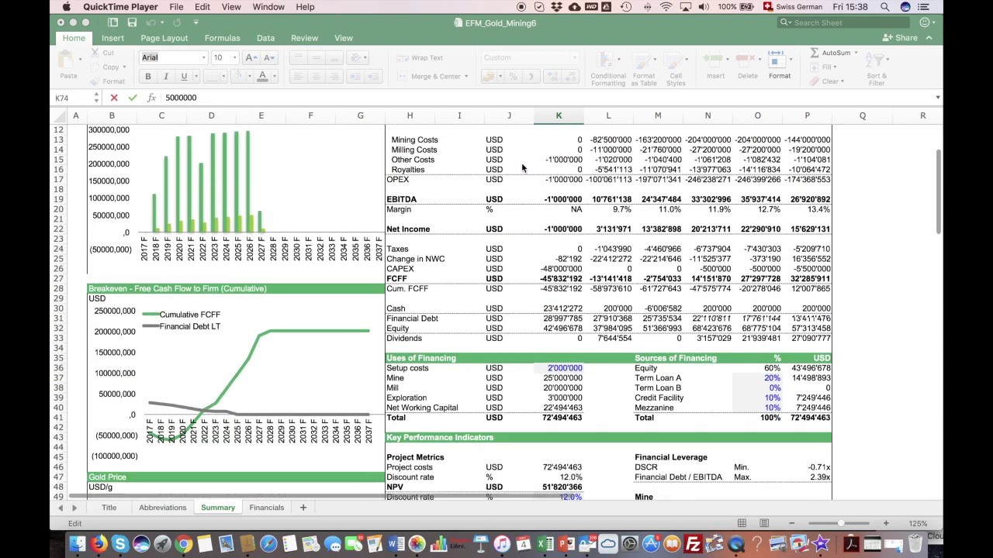
scroll(521, 166, "down", 12)
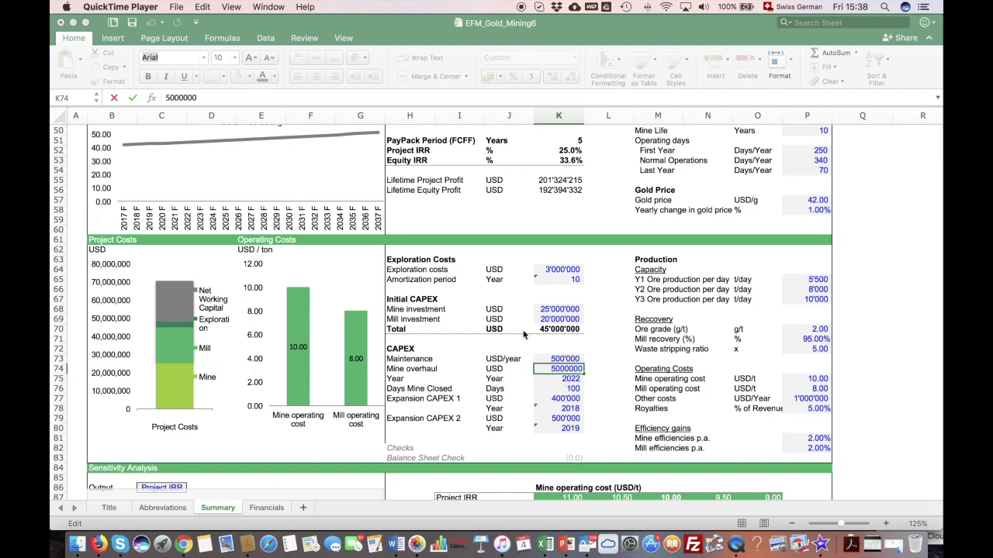
scroll(523, 335, "up", 15)
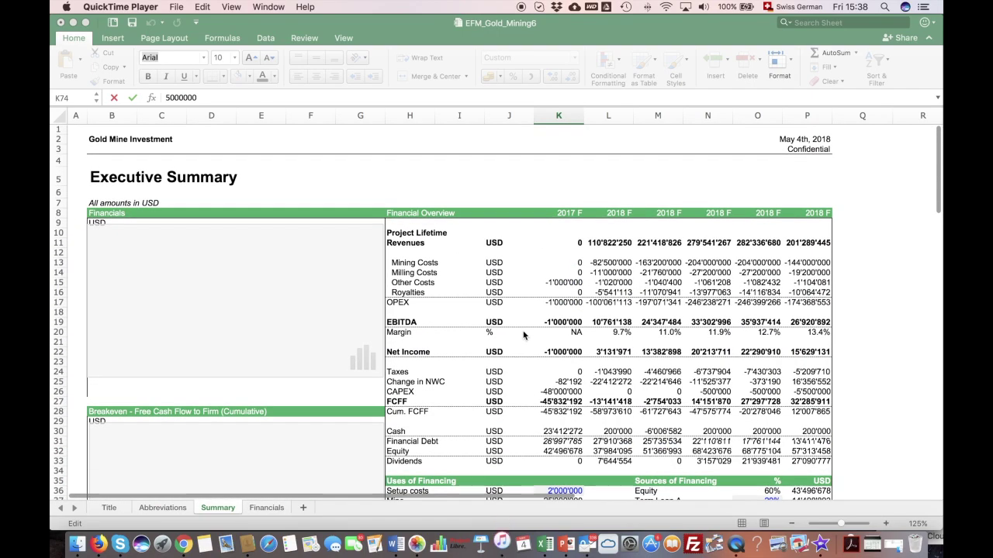
scroll(523, 335, "down", 10)
scroll(522, 335, "down", 3)
left_click(259, 515)
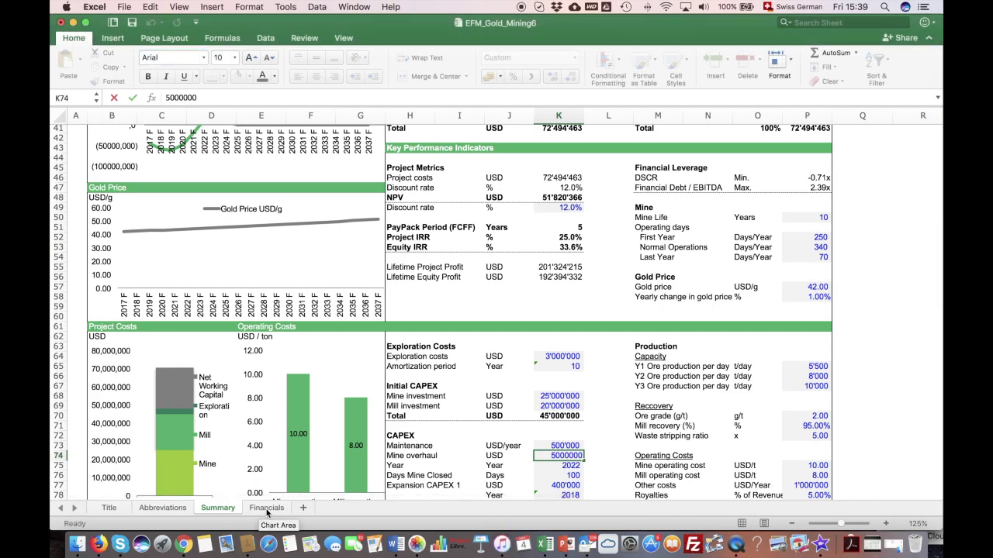
left_click(266, 508)
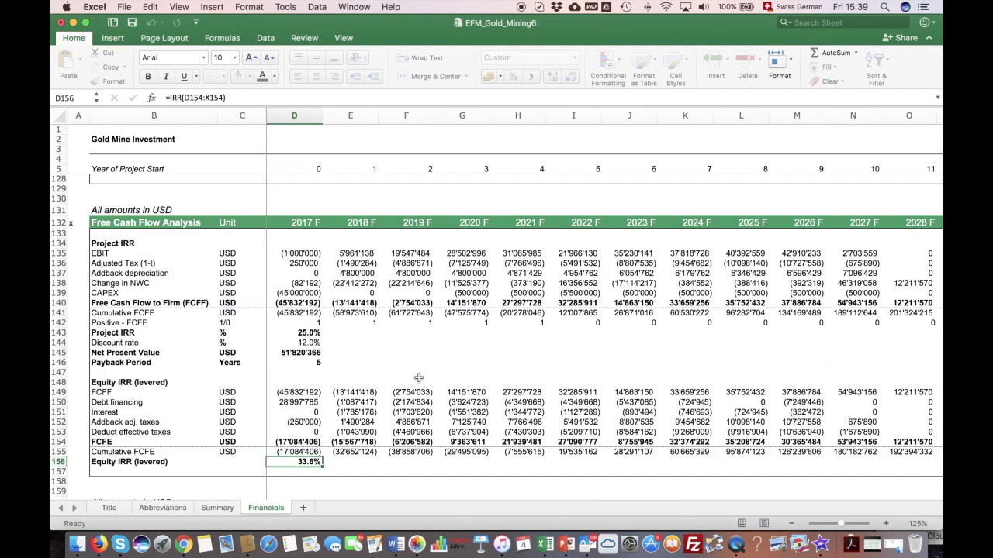
scroll(418, 378, "up", 20)
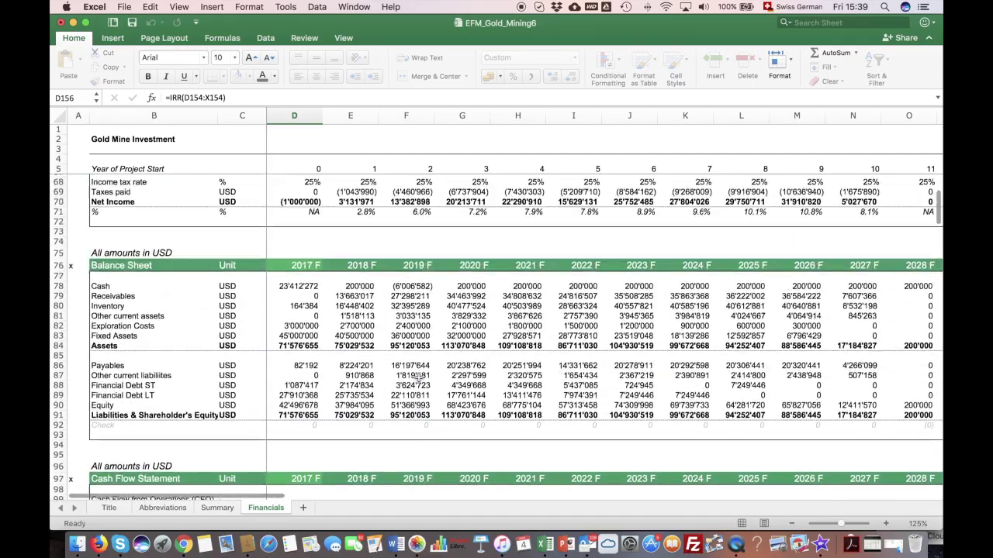
scroll(418, 378, "up", 15)
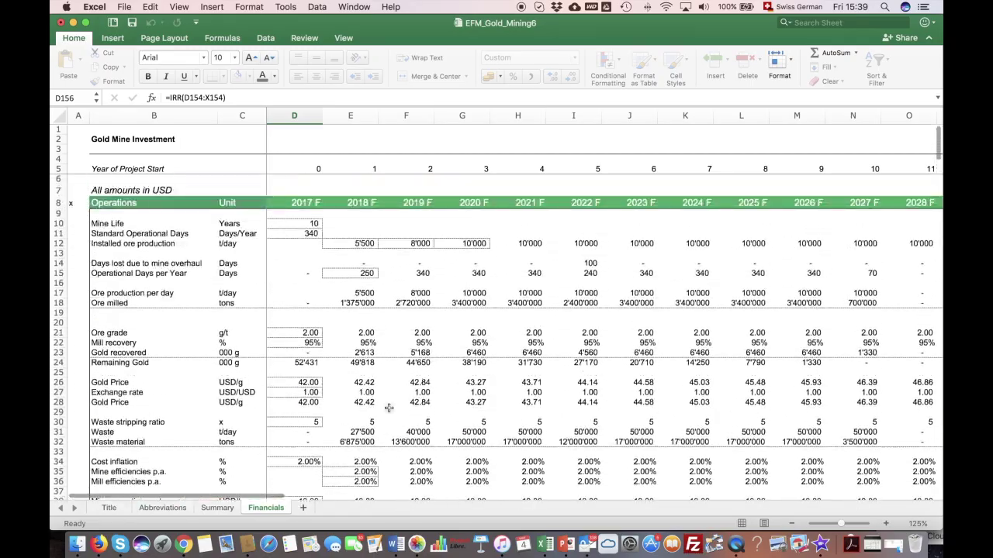
left_click(218, 508)
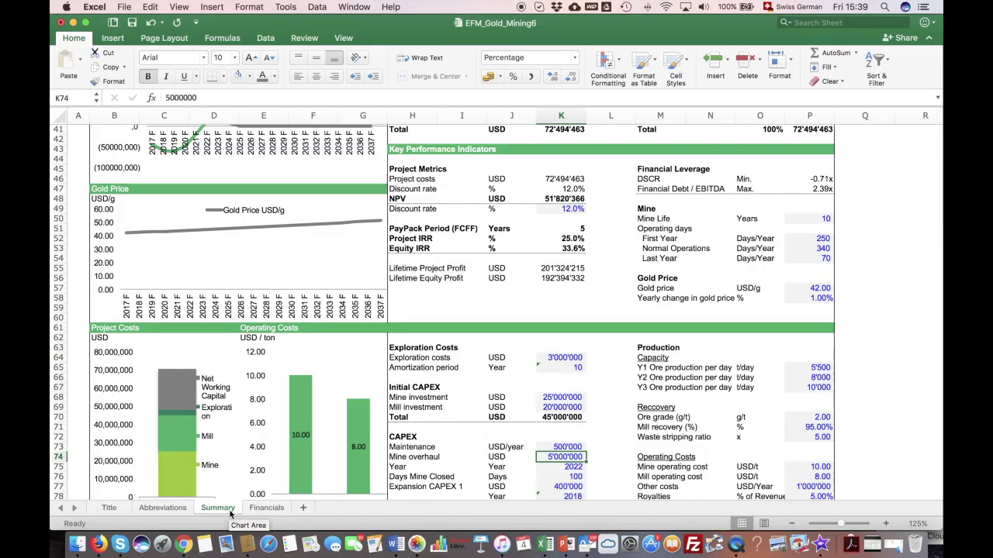
Step: Review the financial overview and cash flow rows, the 2017 CAPEX formula and the KPI block
scroll(582, 359, "up", 5)
scroll(581, 359, "up", 8)
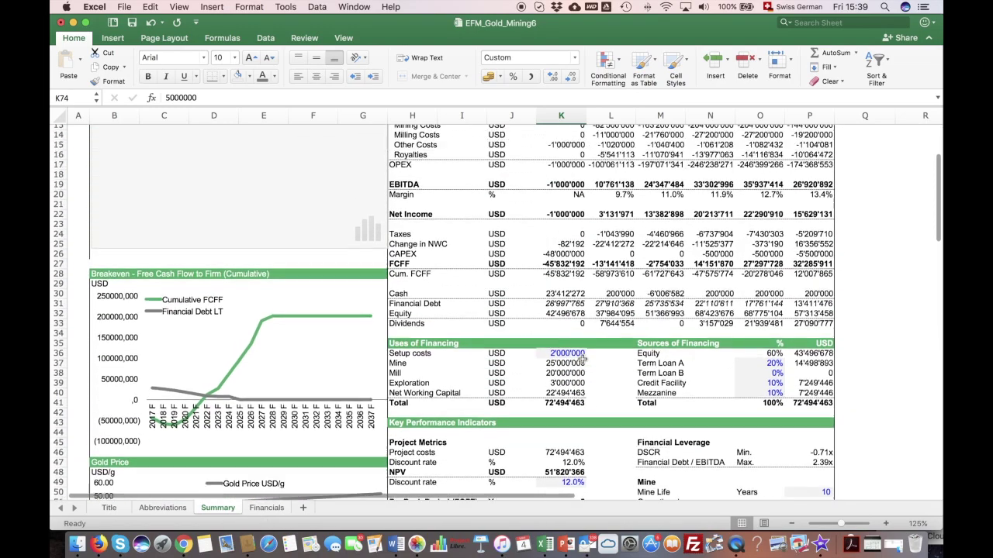
scroll(591, 374, "down", 3)
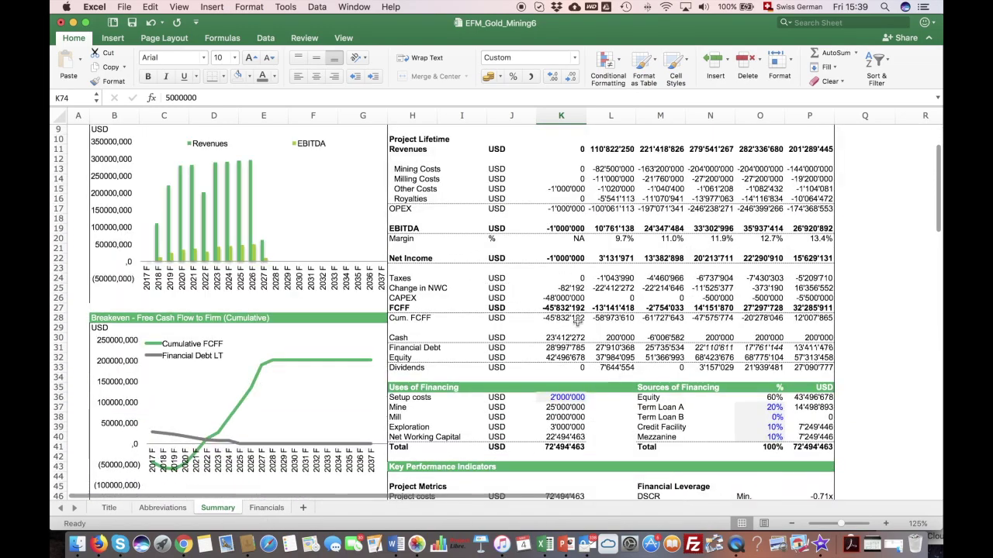
scroll(578, 322, "up", 2)
left_click_drag(53, 172, 54, 294)
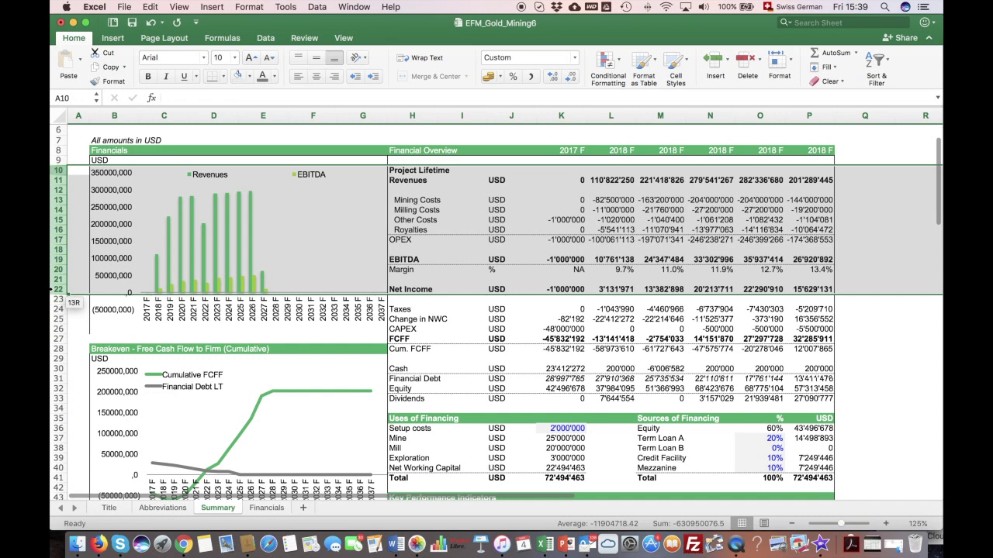
left_click_drag(53, 295, 59, 408)
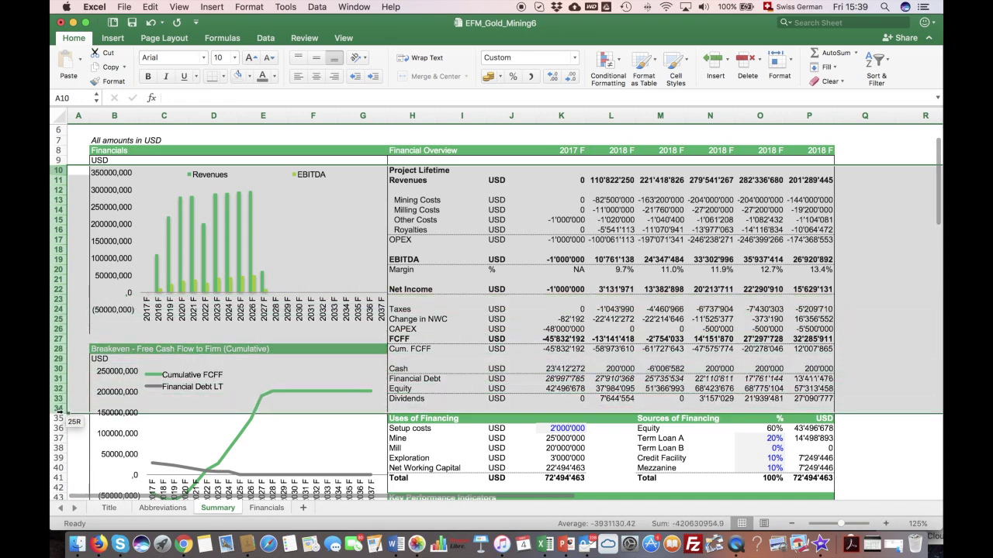
left_click(552, 329)
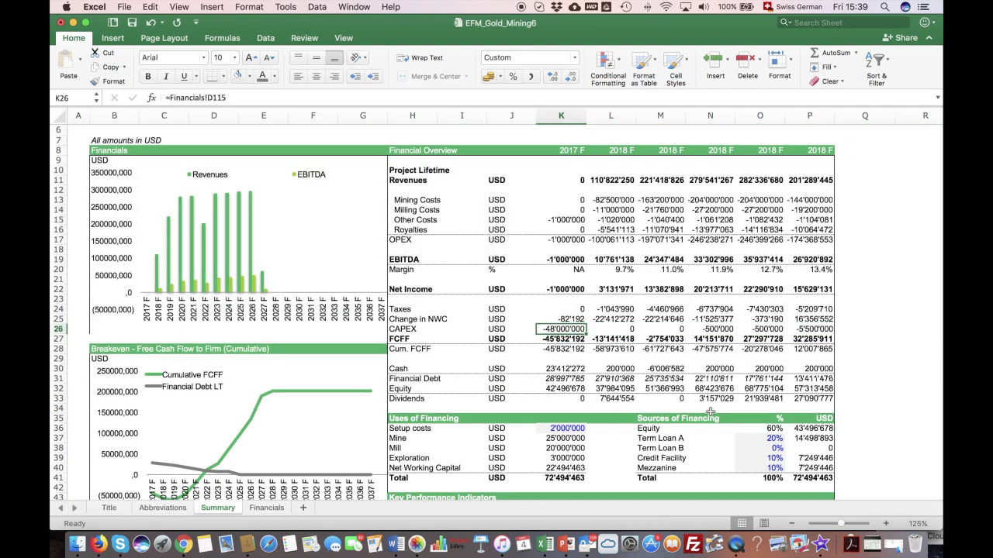
scroll(541, 388, "down", 1)
scroll(540, 388, "down", 5)
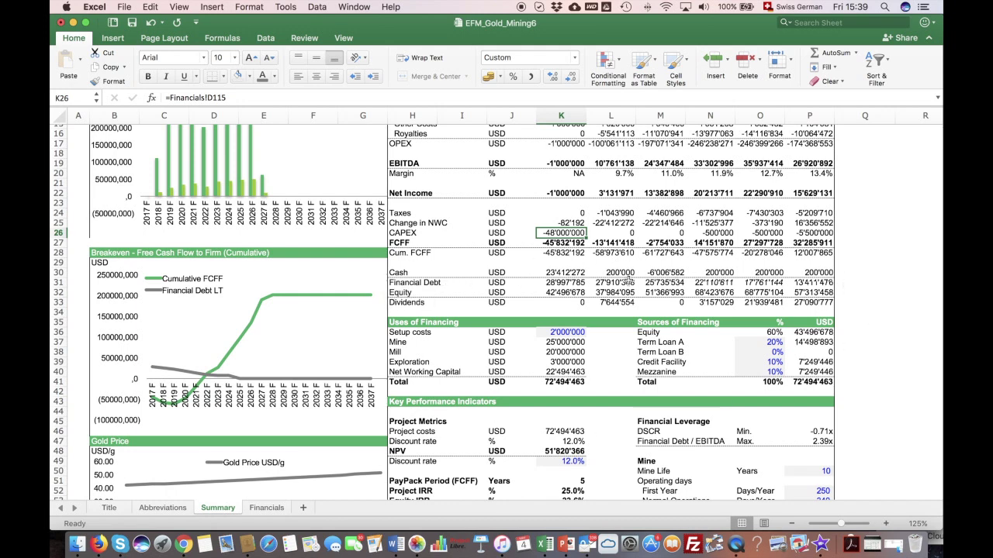
left_click(461, 313)
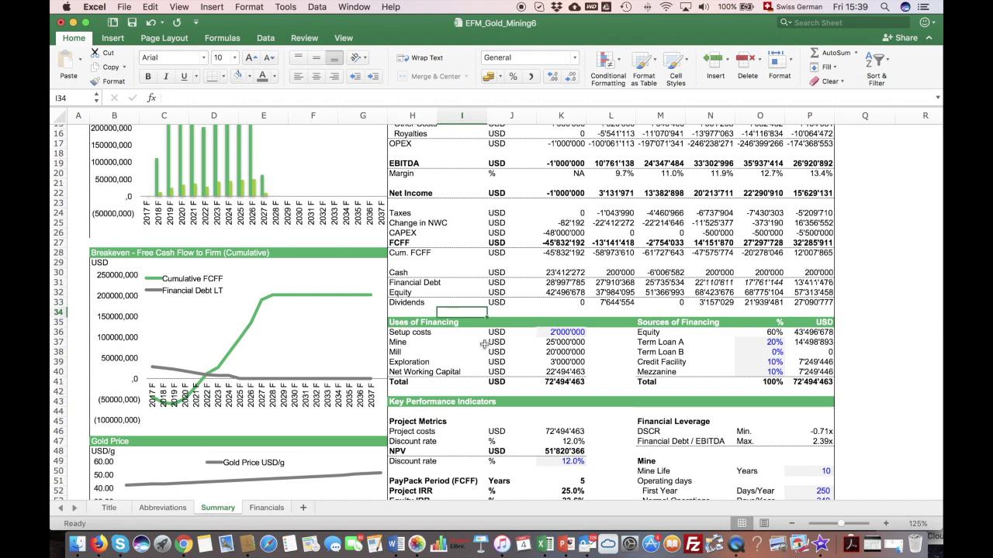
scroll(484, 343, "down", 5)
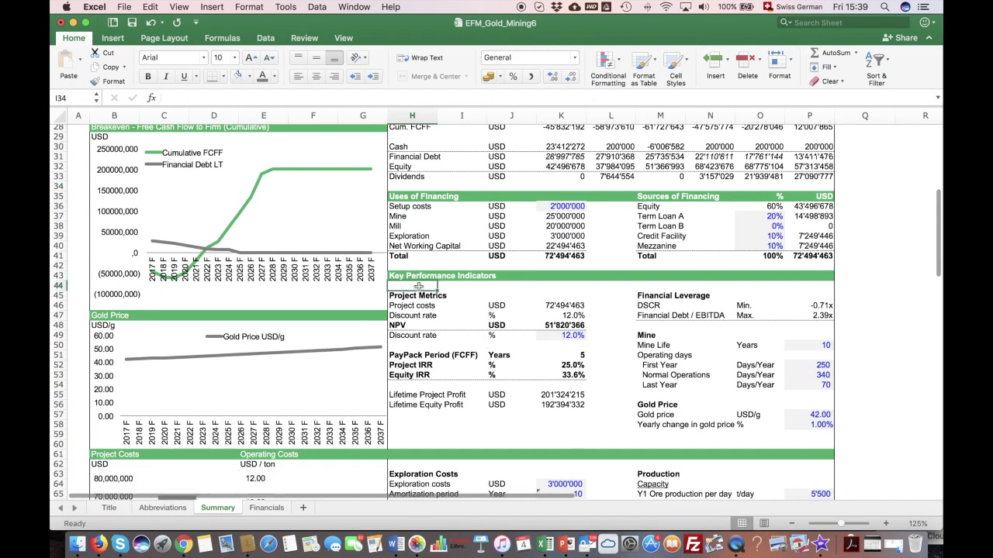
left_click_drag(419, 285, 811, 434)
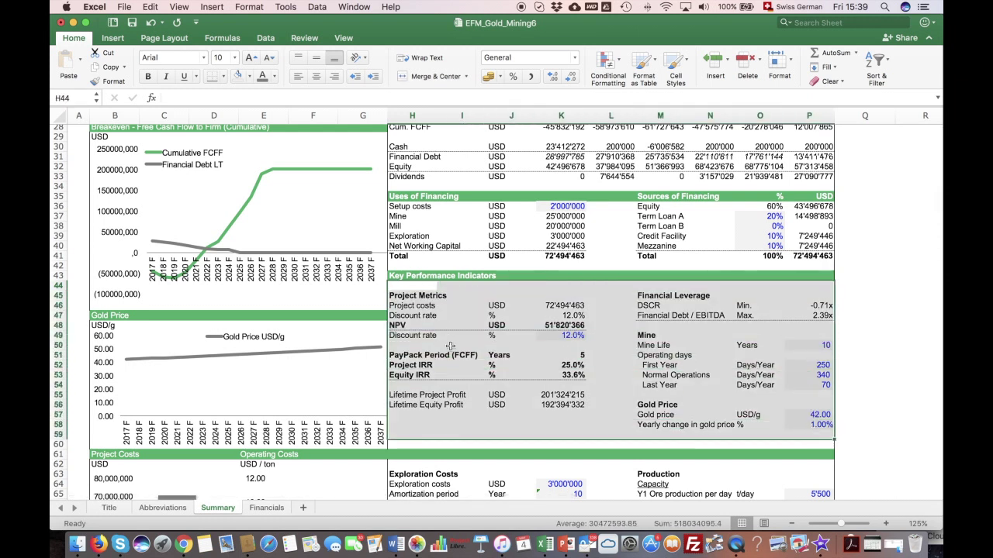
left_click(452, 343)
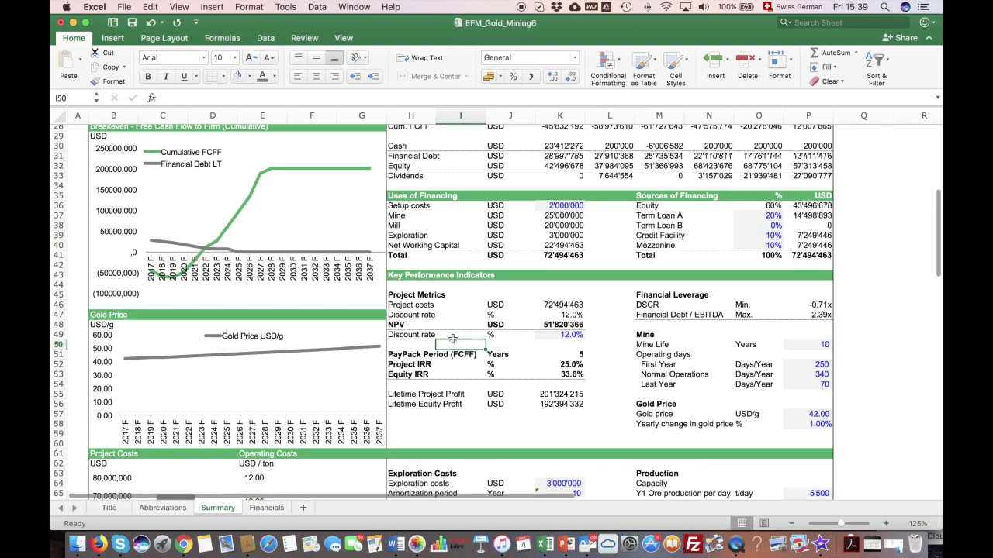
Step: Change the mine operating cost in P75 to 9.5 USD/t and check the updated KPIs
scroll(420, 324, "right", 1)
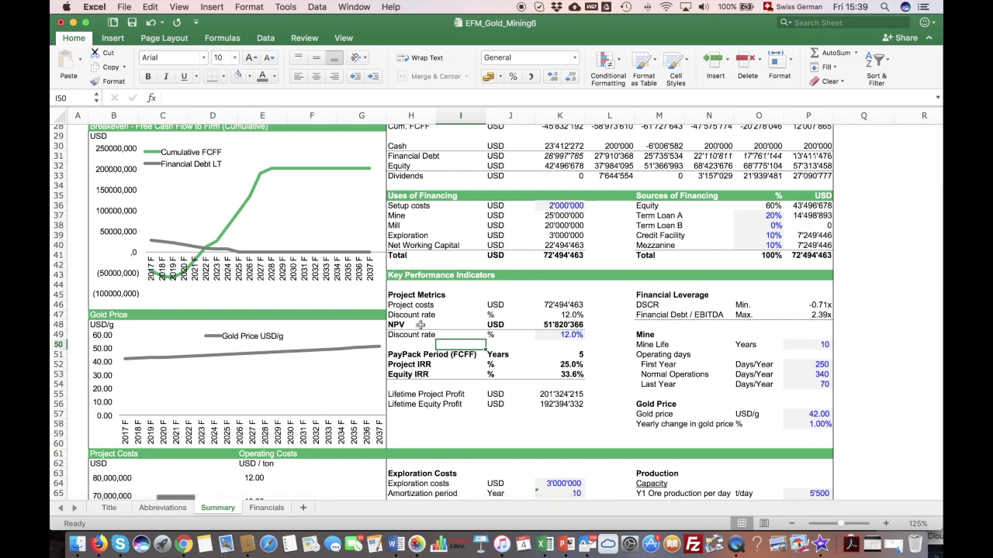
scroll(429, 325, "down", 6)
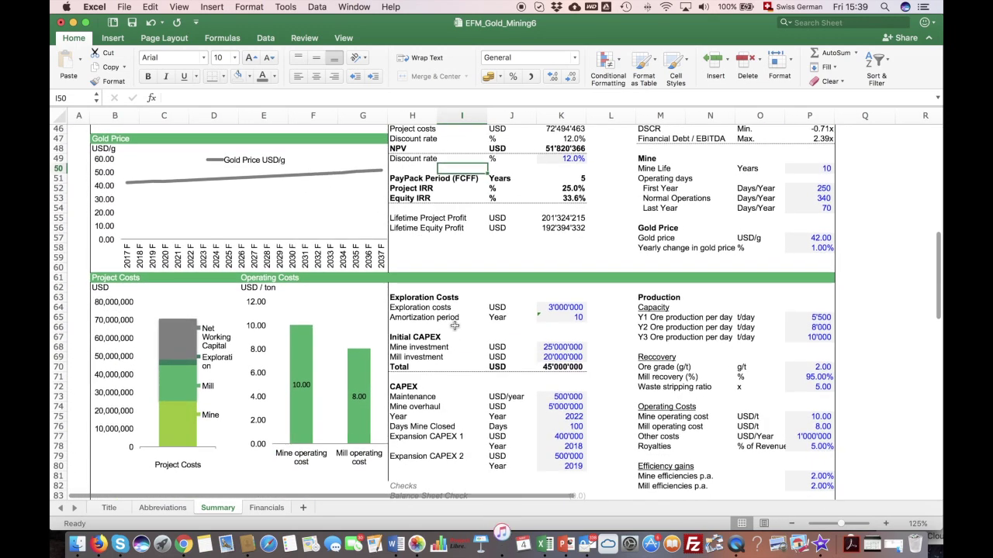
scroll(453, 325, "down", 3)
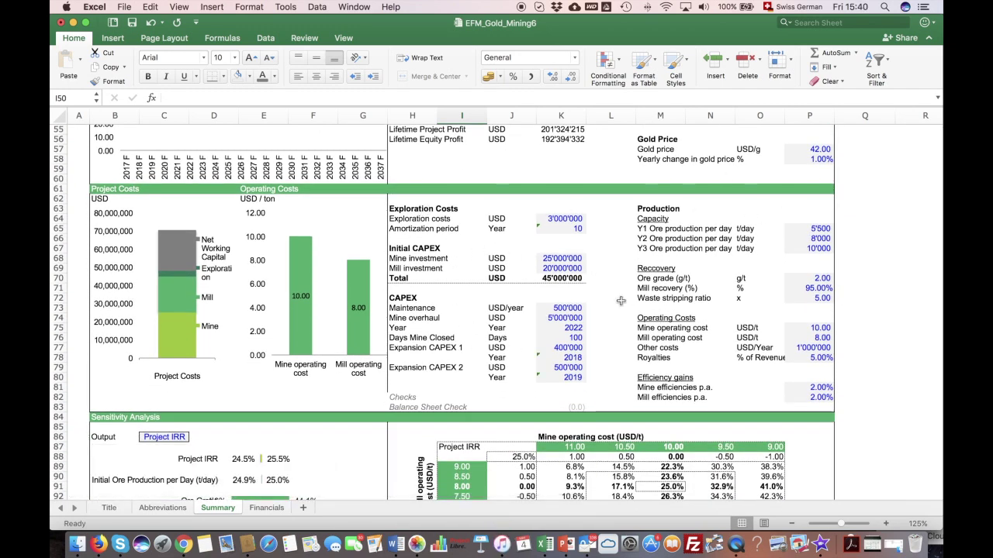
left_click(557, 223)
left_click(819, 330)
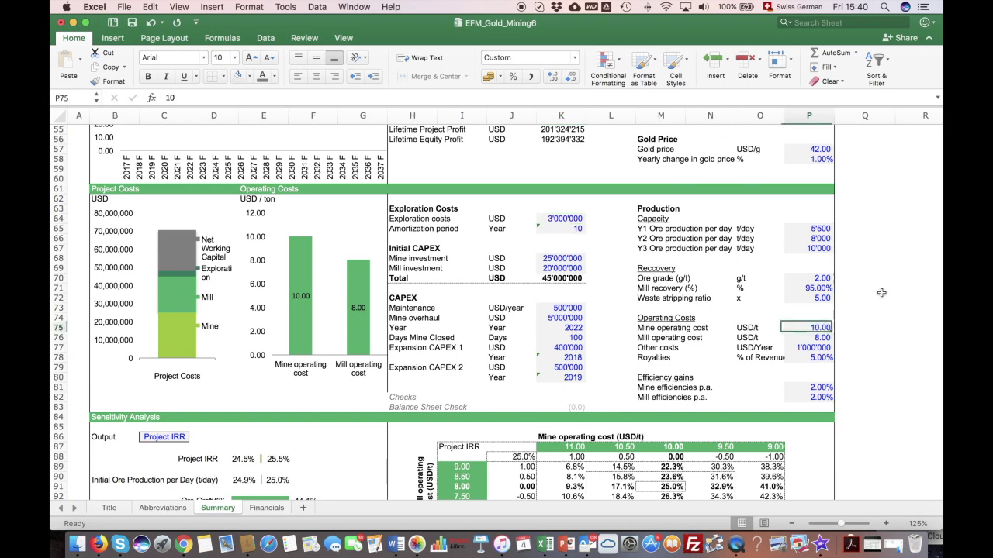
type("9.5")
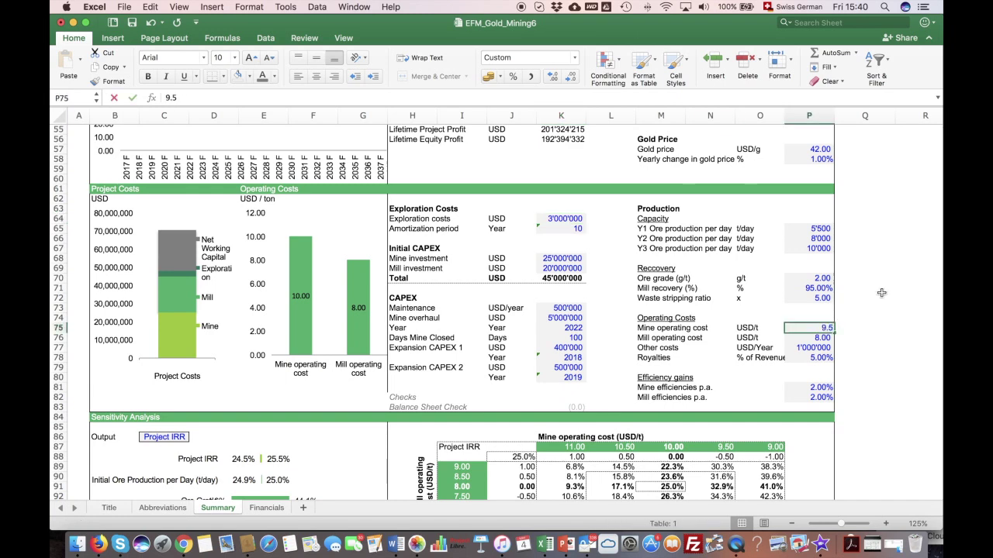
key("Return")
scroll(574, 267, "up", 10)
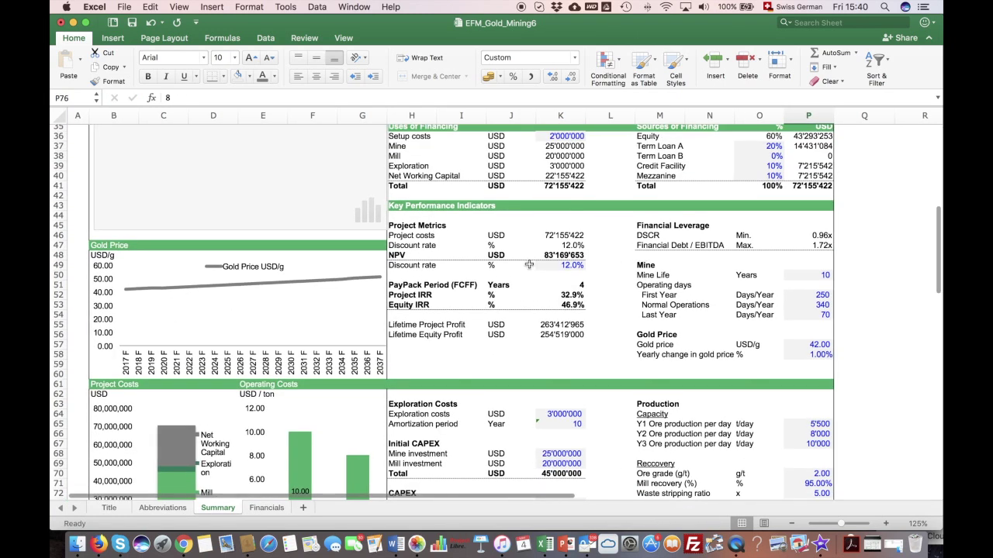
scroll(516, 310, "down", 4)
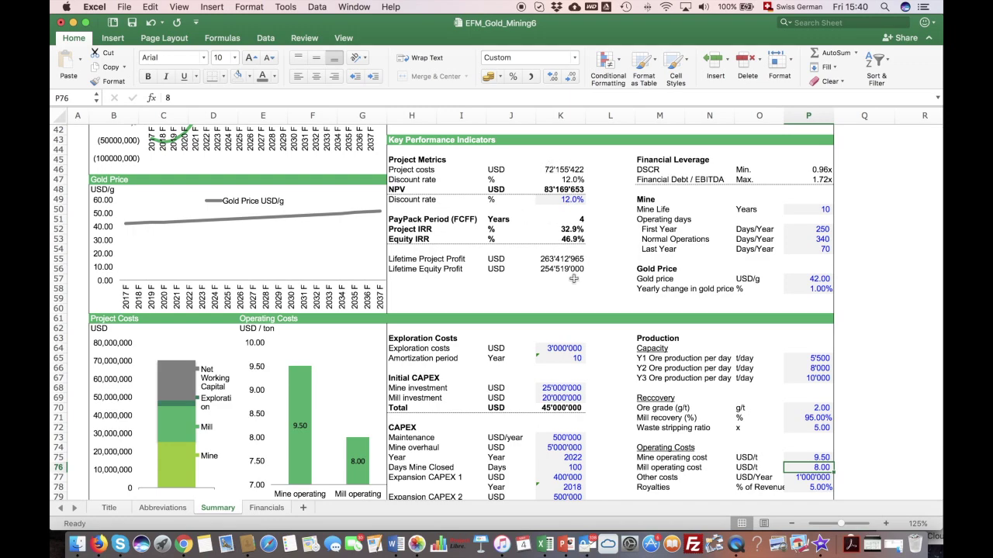
scroll(573, 278, "down", 10)
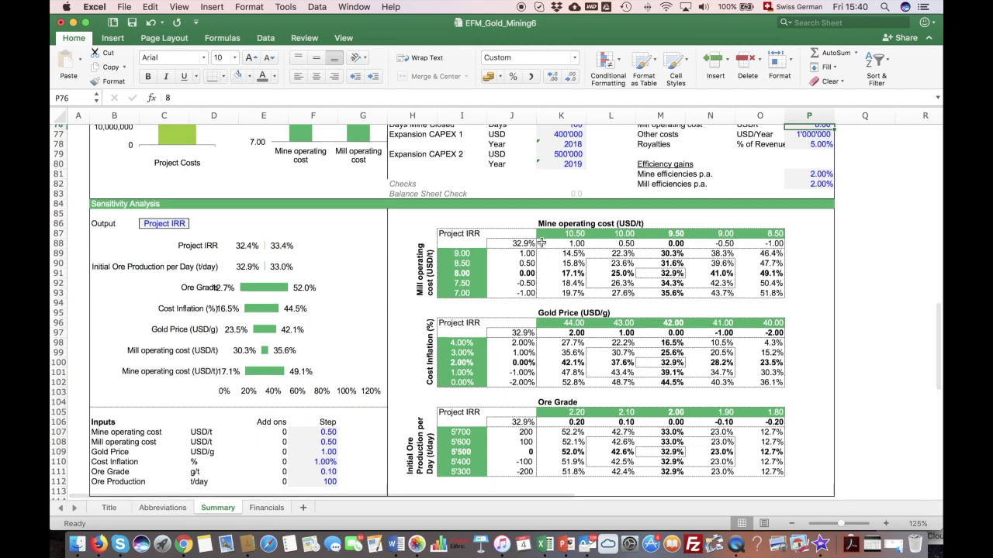
Step: Set the sensitivity analysis output in C86 to Equity IRR
scroll(542, 243, "down", 1)
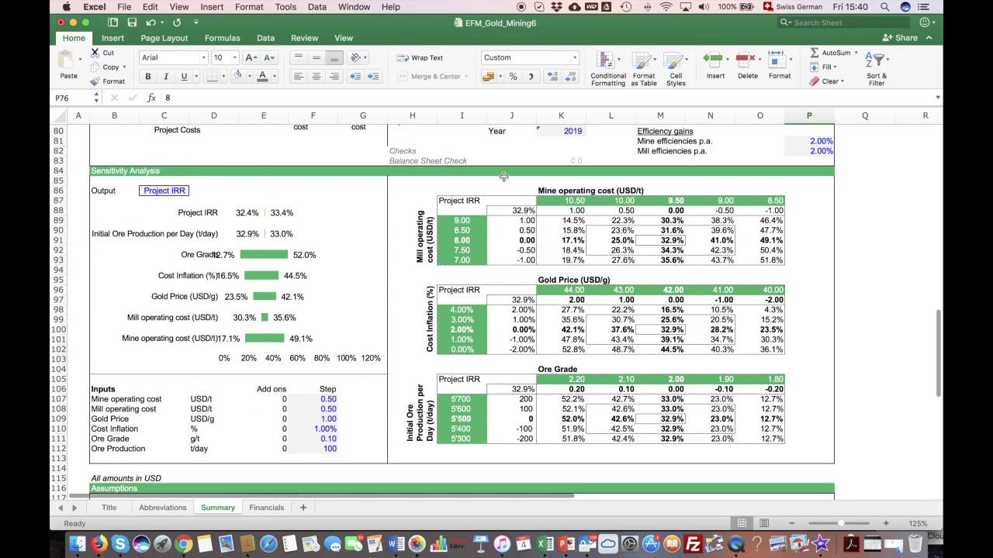
left_click(185, 193)
left_click(194, 191)
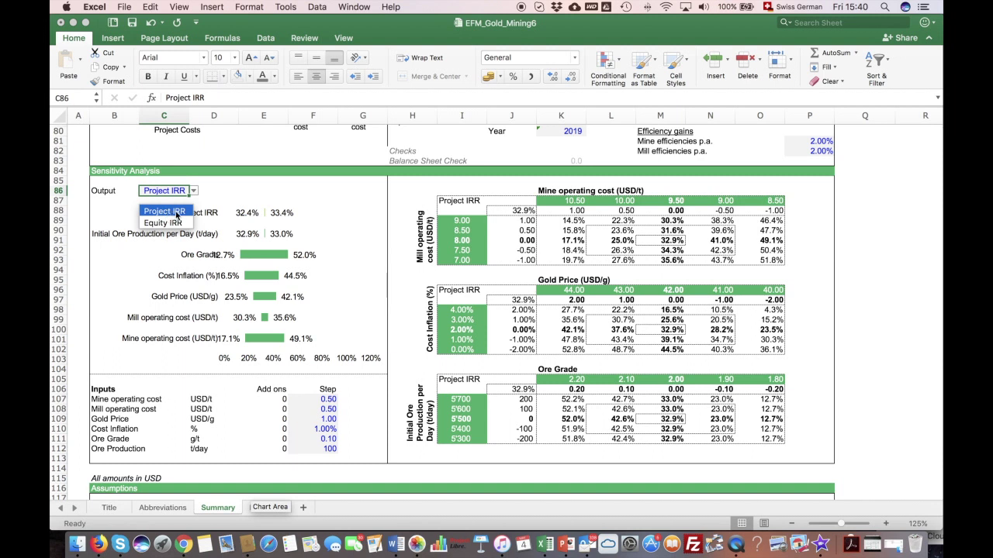
left_click(174, 224)
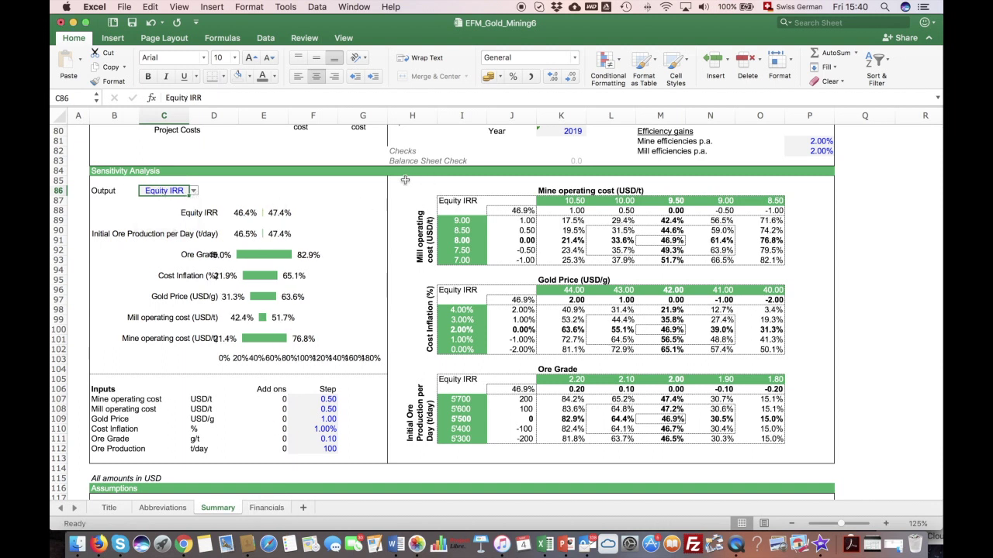
Step: Select the sensitivity tables and inspect the data table formulas behind their results
left_click_drag(404, 180, 790, 444)
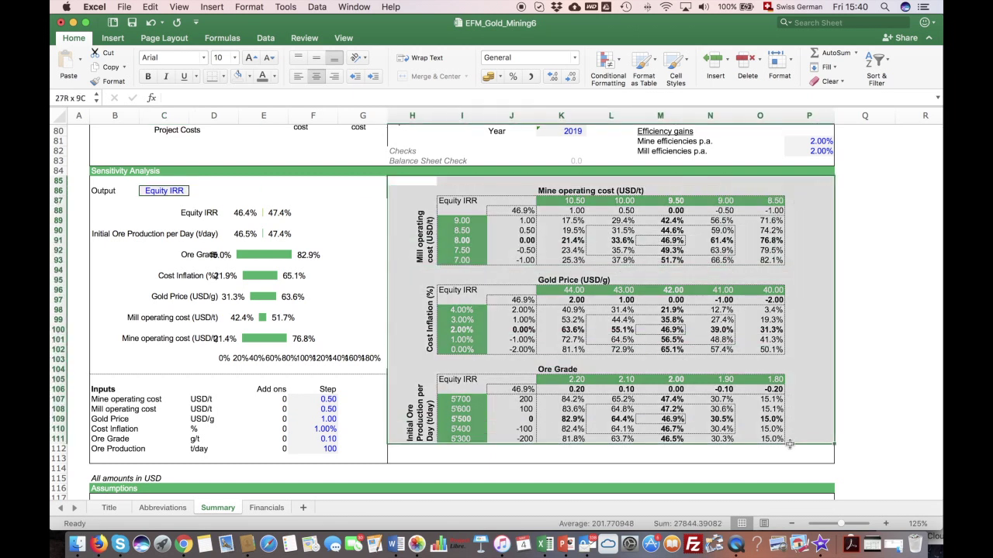
left_click(624, 221)
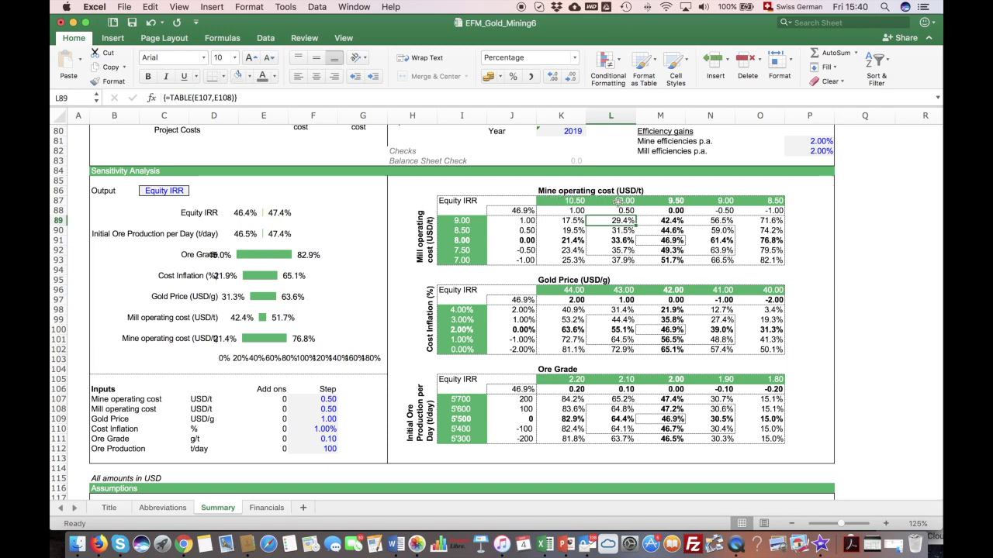
left_click(674, 241)
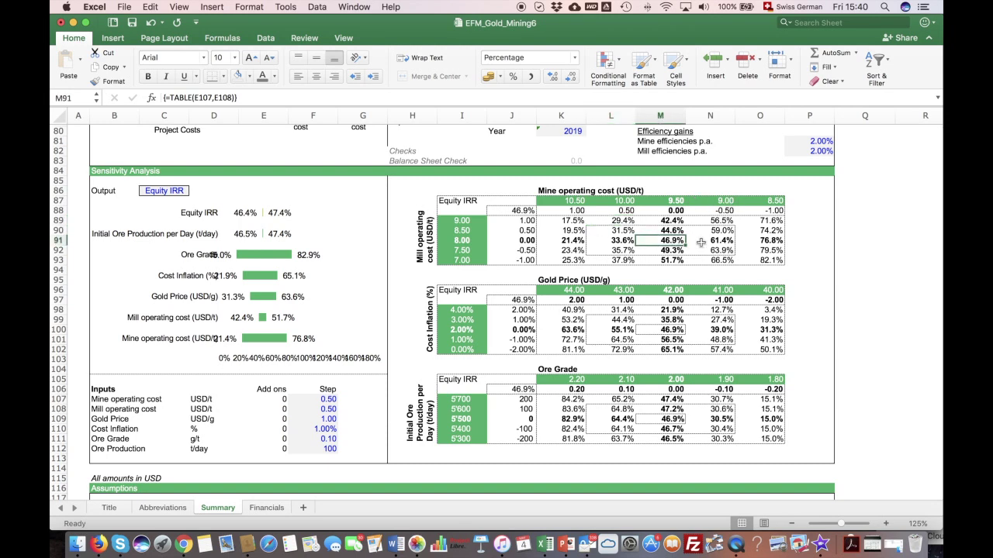
Step: Switch the C86 sensitivity output to Project IRR and check the Mine operating cost title formula
left_click(182, 189)
left_click(193, 190)
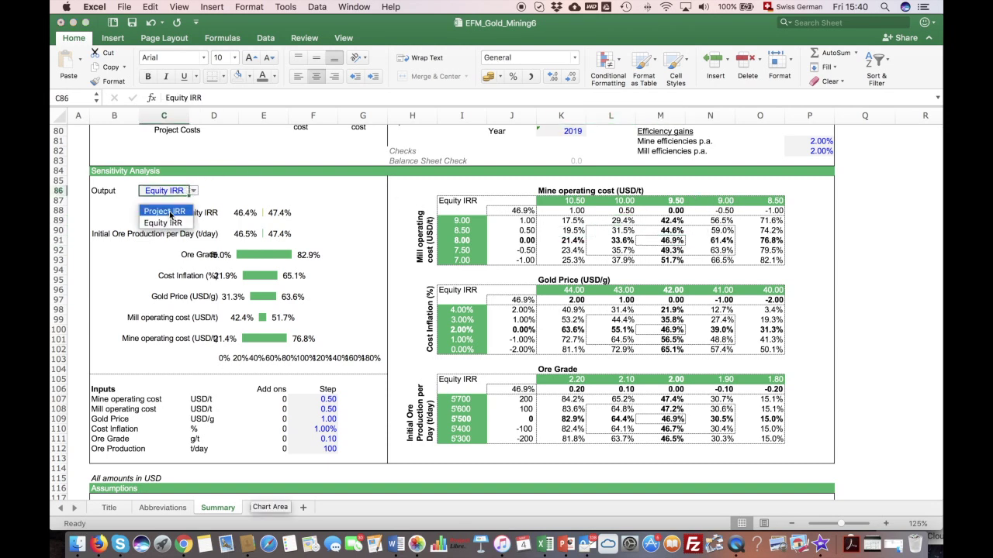
left_click(165, 210)
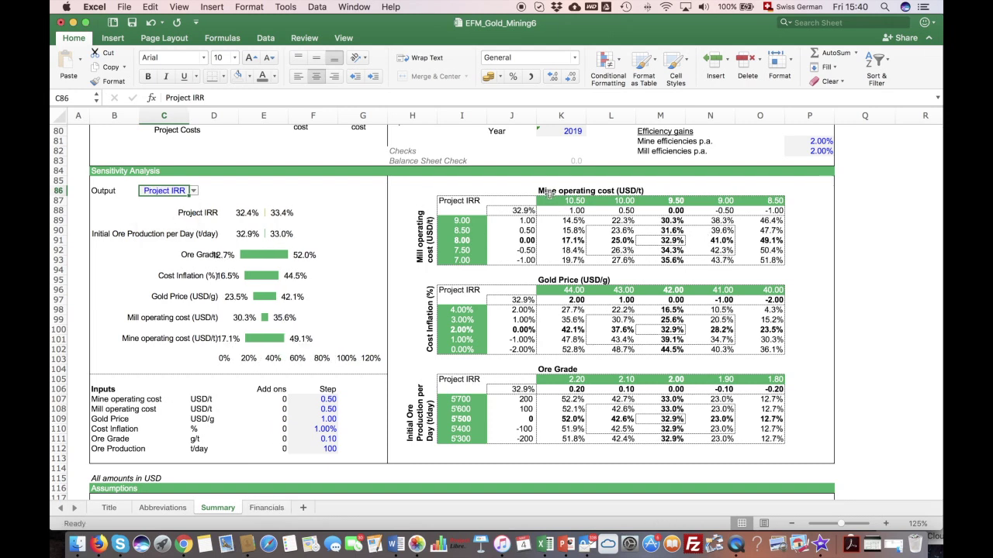
left_click(550, 192)
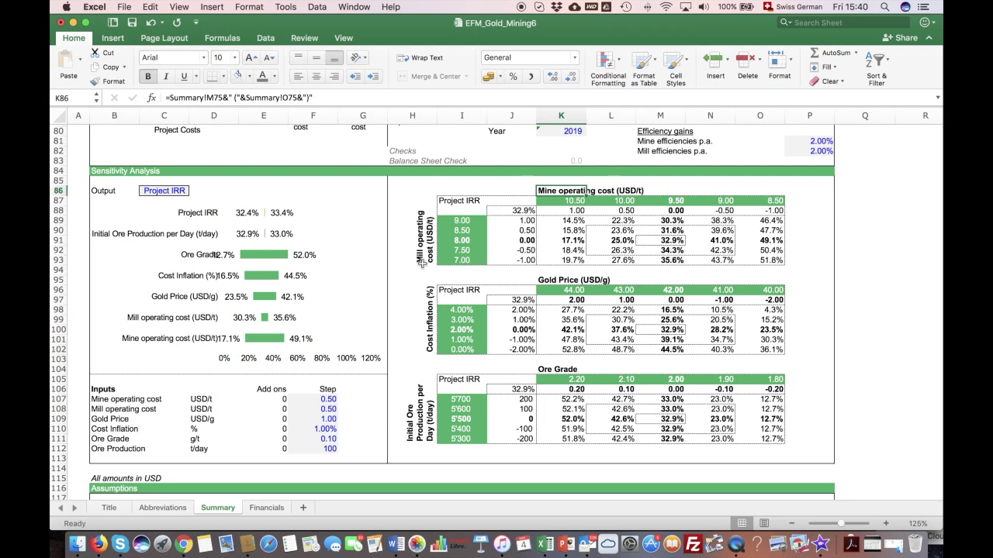
scroll(535, 248, "right", 1)
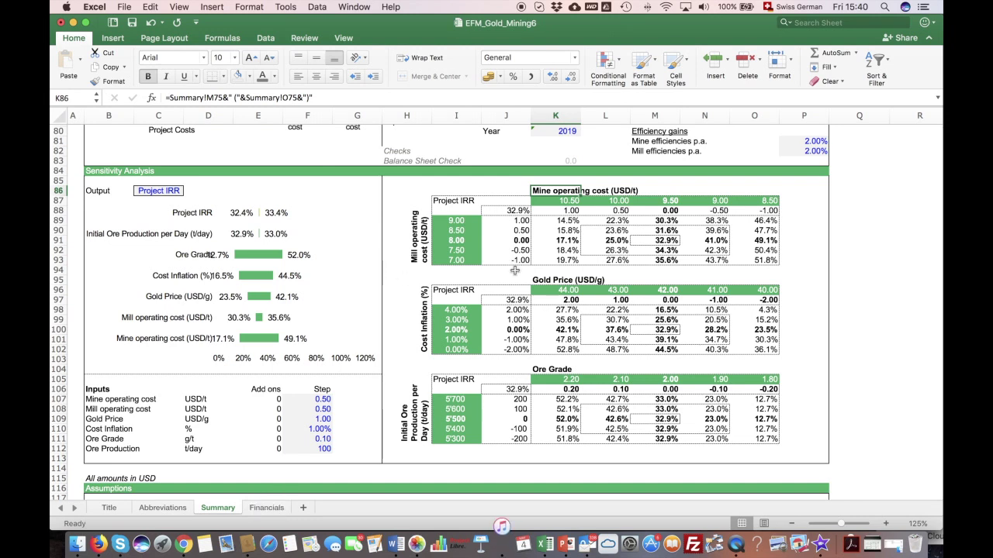
scroll(514, 270, "left", 1)
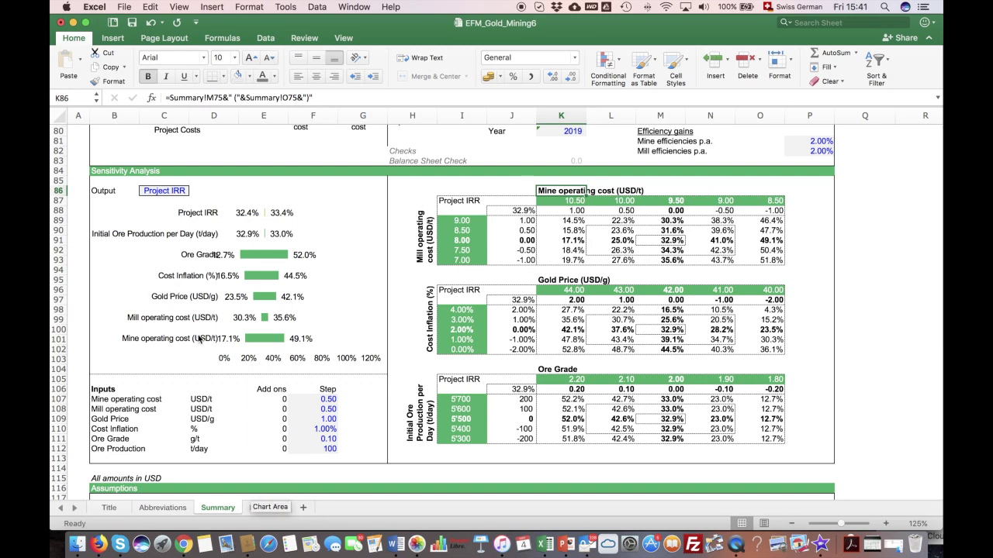
mouse_move(272, 253)
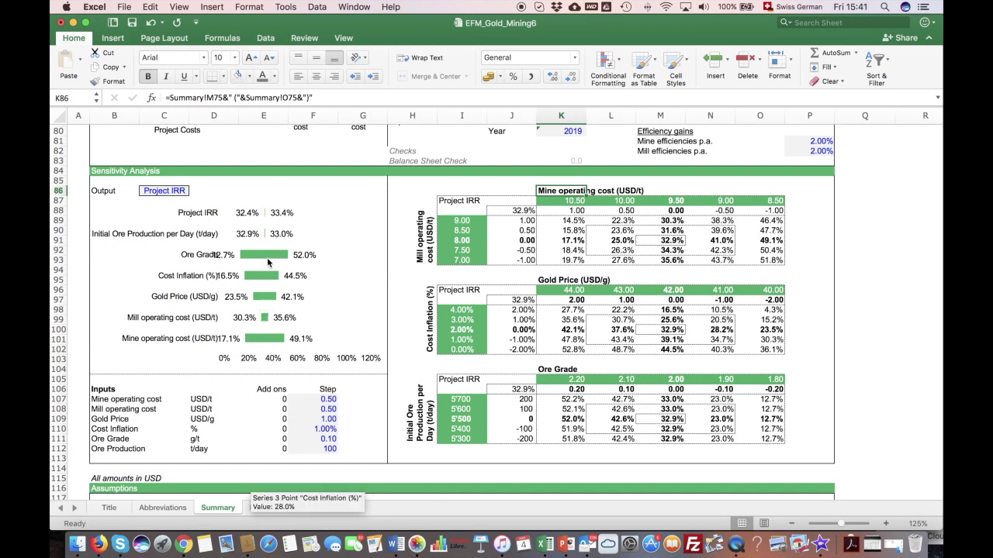
scroll(548, 353, "down", 1)
scroll(549, 353, "down", 10)
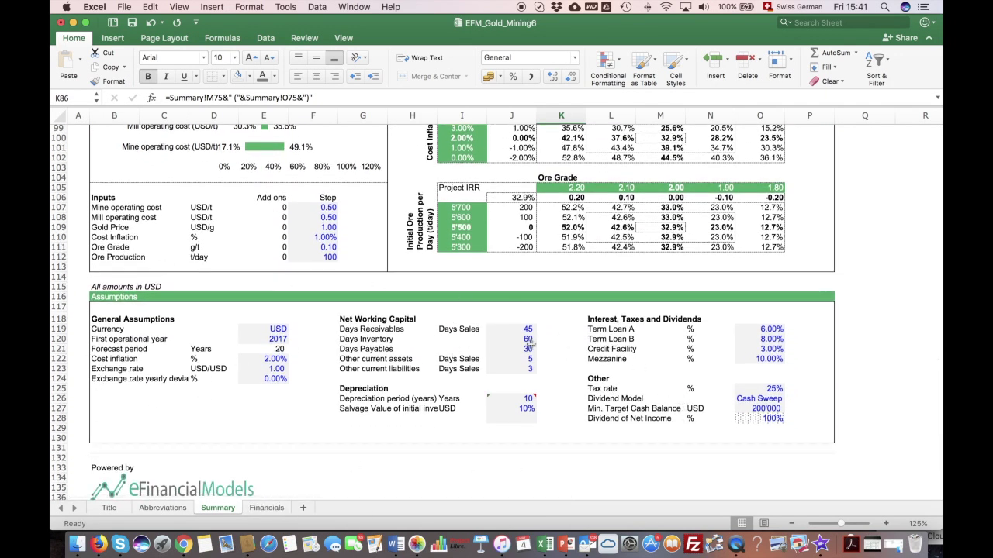
scroll(490, 288, "up", 20)
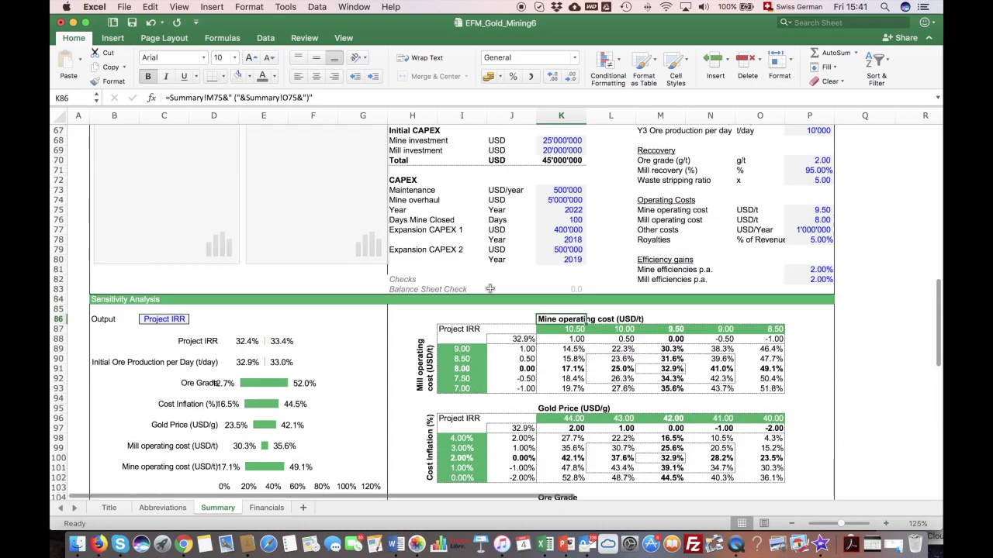
Step: On Financials, trace the formulas for installed production, 2018 operational days, ore milled and Mine Life
left_click(273, 509)
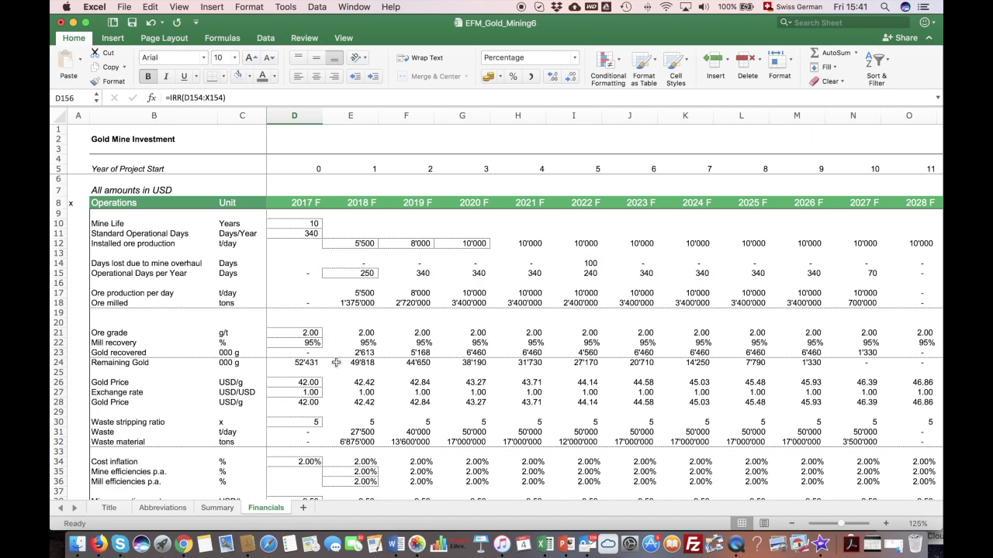
left_click(109, 243)
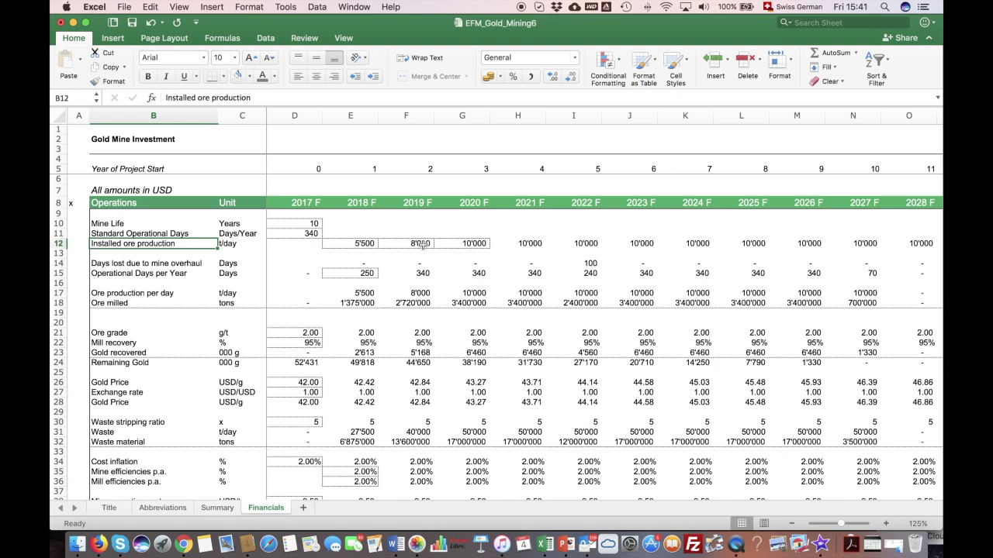
left_click(347, 273)
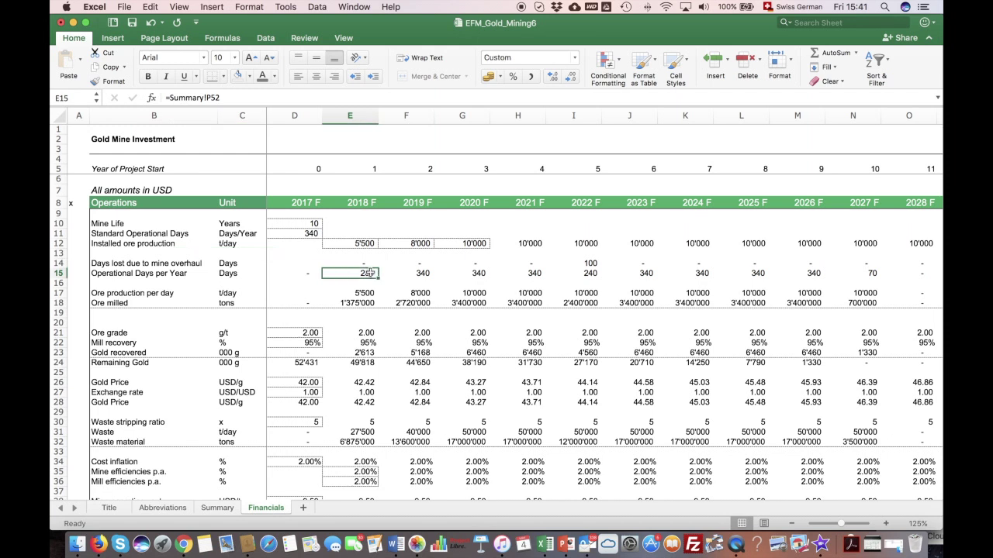
left_click(358, 302)
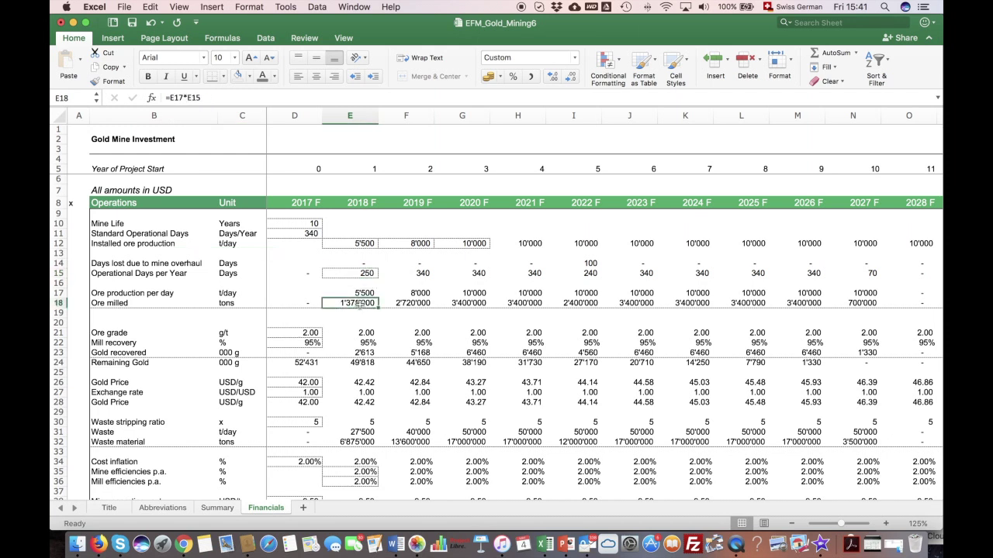
left_click(59, 302)
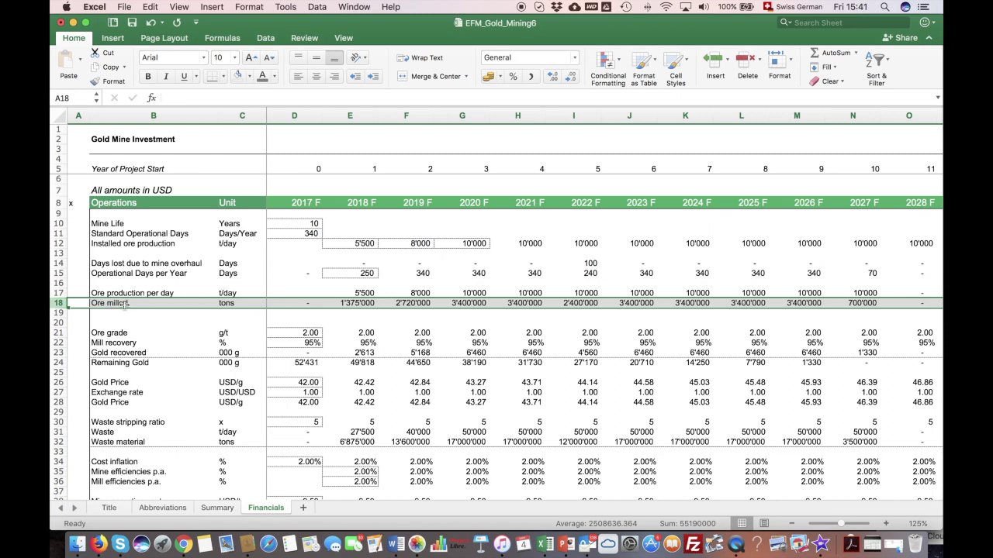
left_click(353, 303)
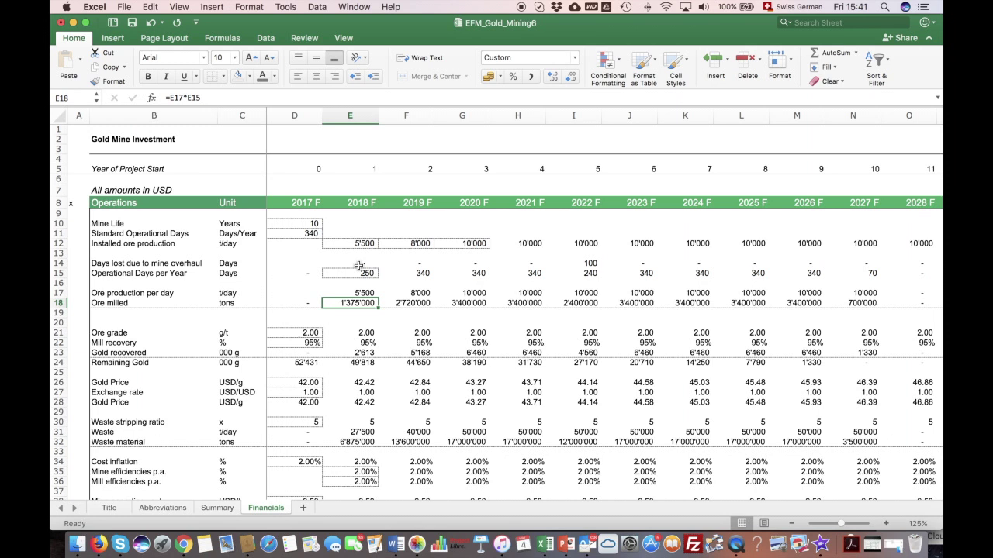
left_click(303, 223)
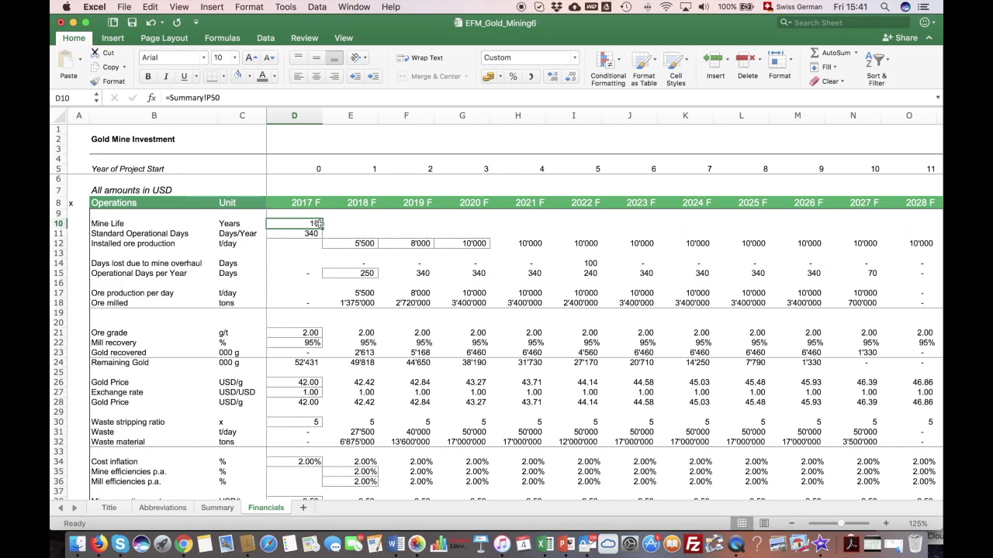
Step: Scroll through the Income Statement and back, then select the Ore milled row
scroll(649, 302, "right", 3)
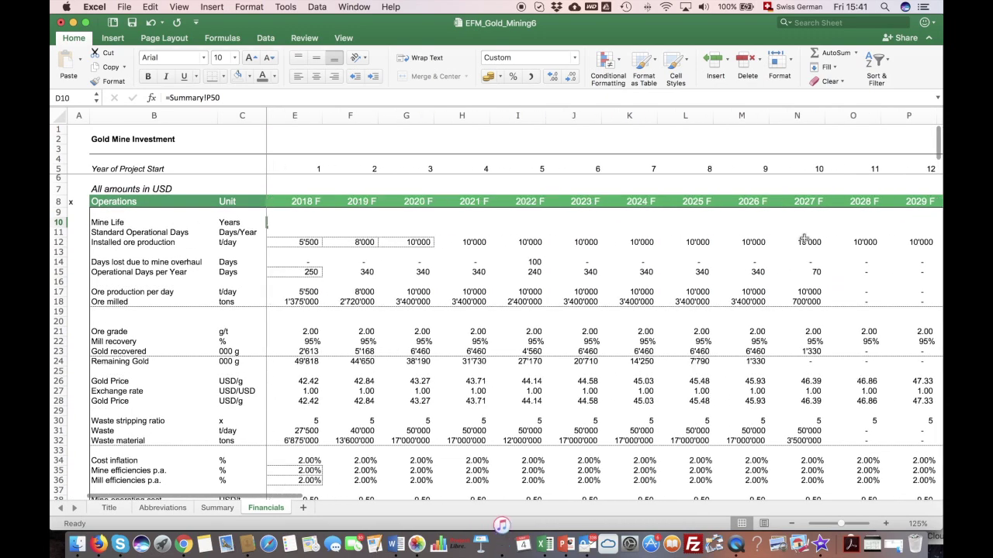
scroll(837, 294, "down", 10)
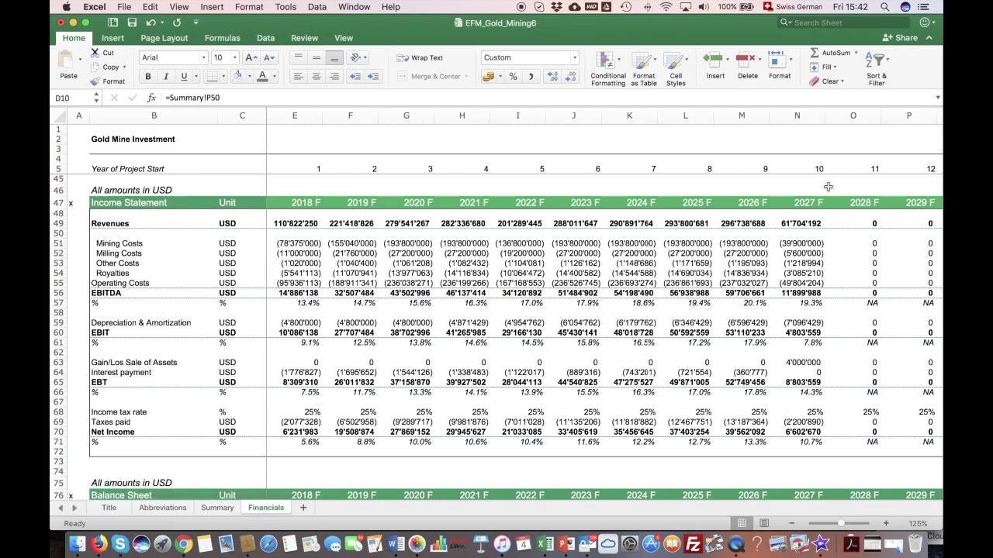
scroll(859, 435, "down", 3)
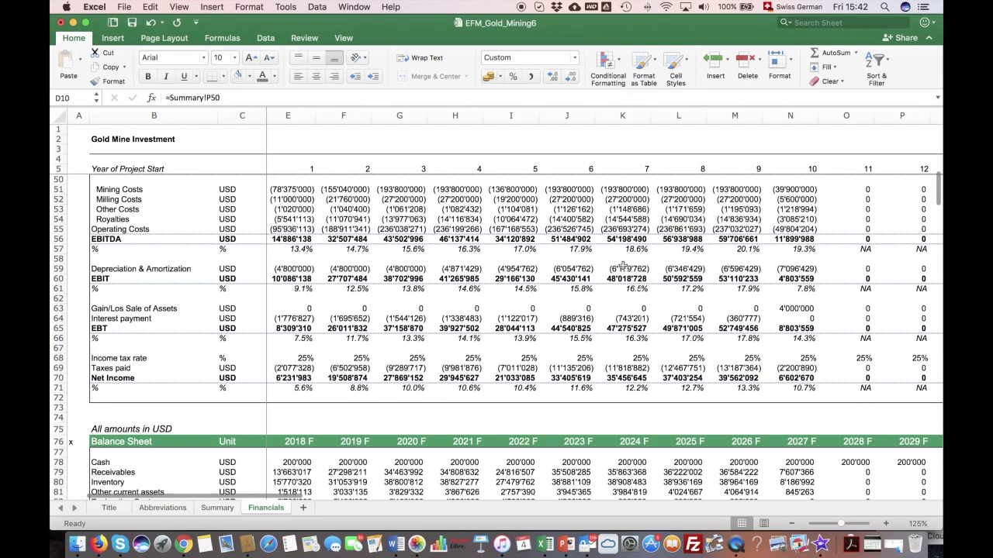
scroll(622, 266, "up", 4)
scroll(331, 297, "left", 1)
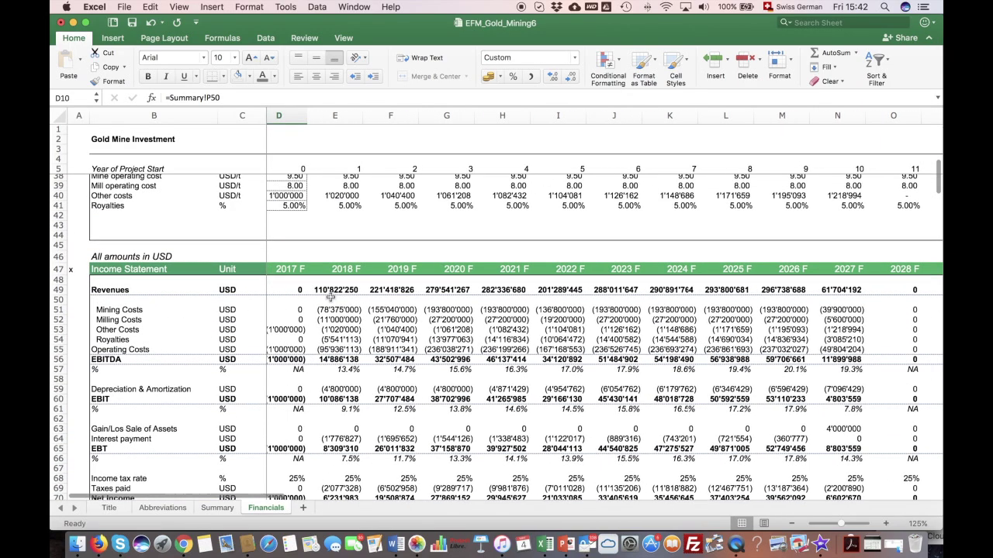
scroll(332, 296, "left", 1)
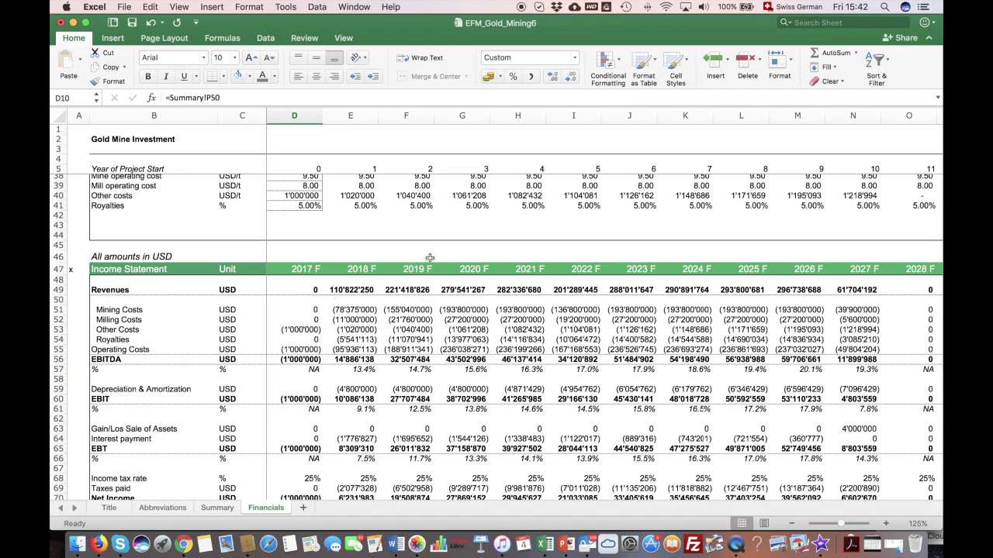
scroll(430, 257, "up", 10)
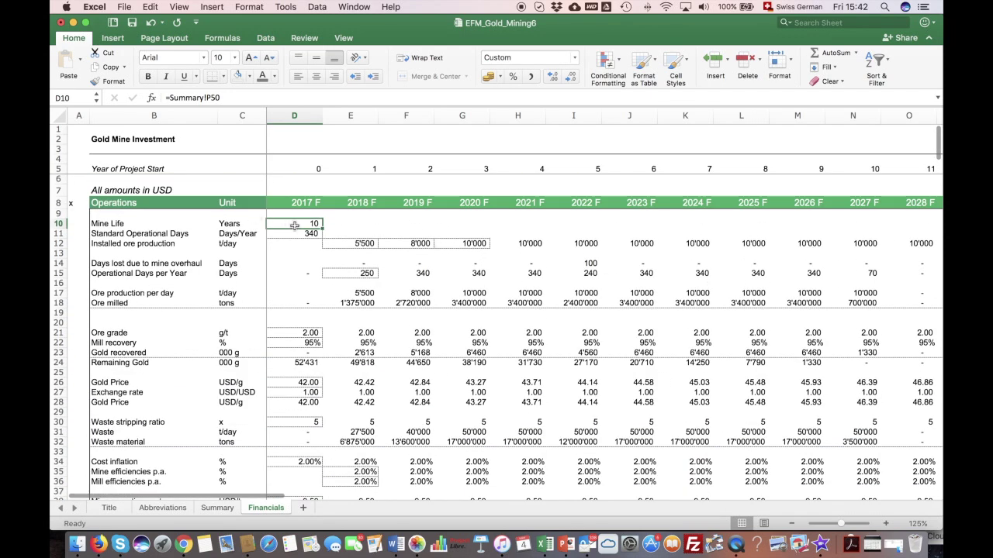
scroll(352, 222, "down", 3)
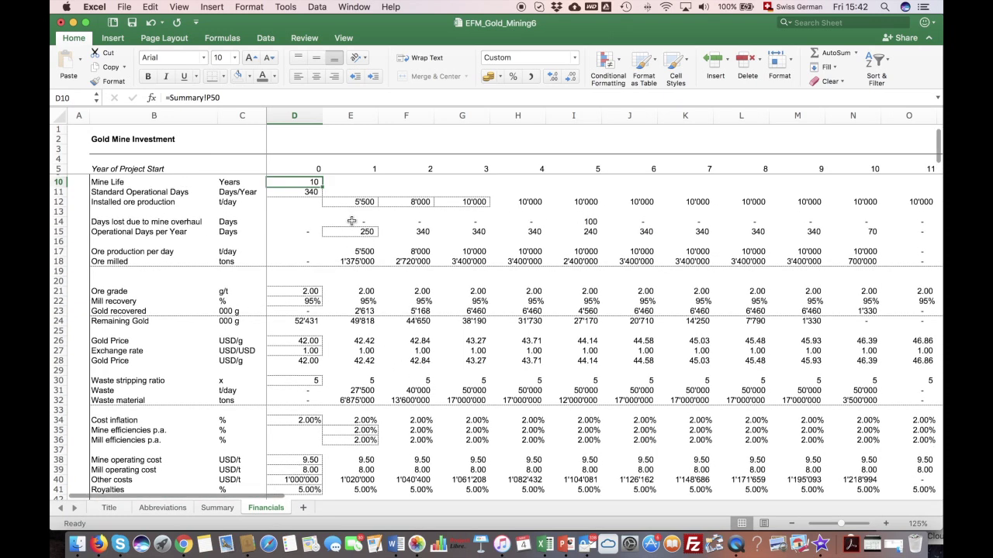
left_click(67, 263)
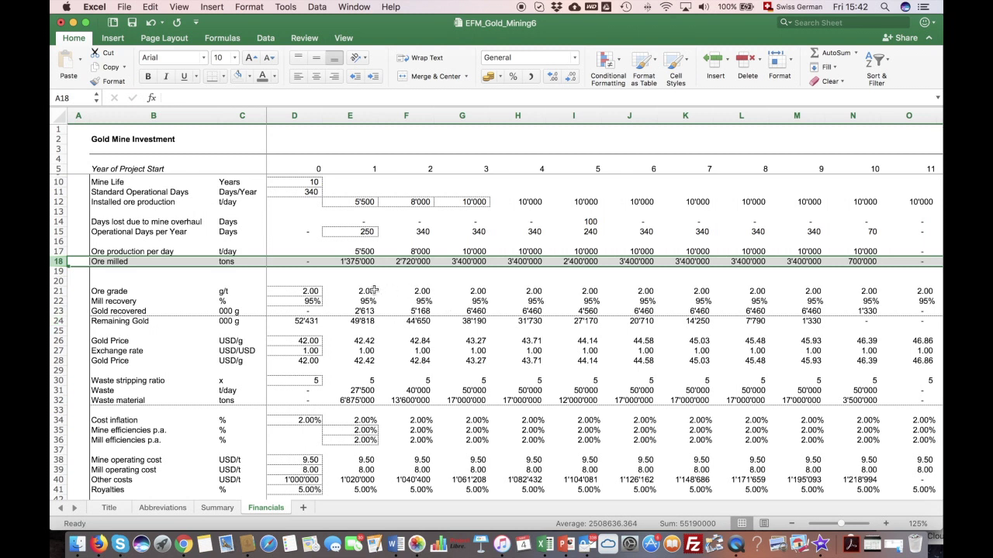
Step: Trace where the Financials ore grade and mill recovery values come from, then go to Summary
left_click(233, 291)
left_click(299, 291)
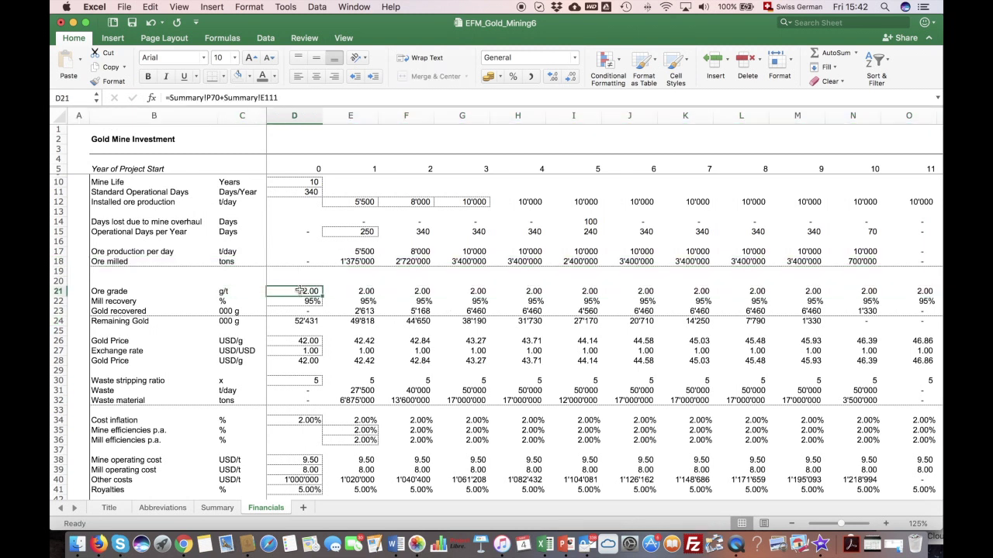
left_click(306, 303)
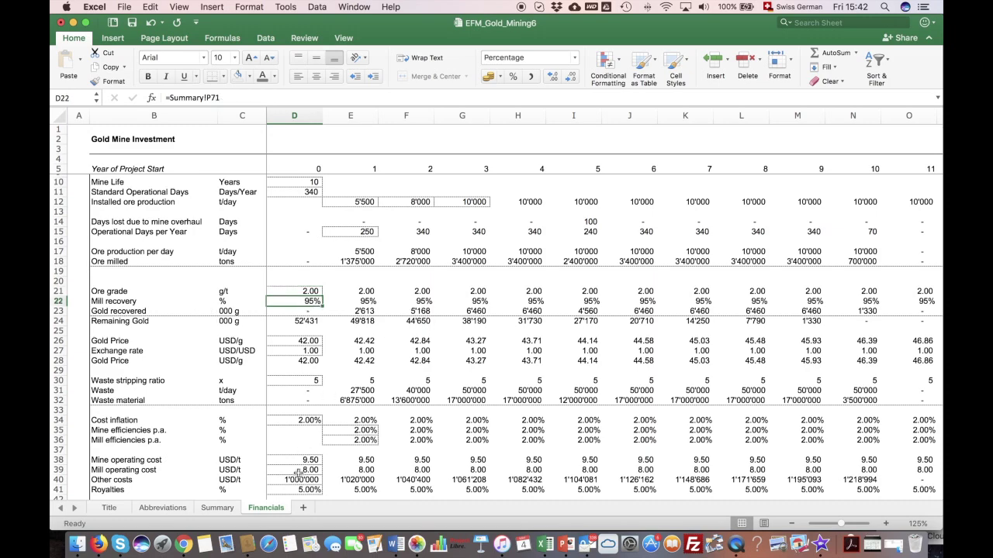
left_click(217, 508)
Step: Try an ore grade of 2.25 in P70, restore it to 2, and view Financials
scroll(674, 366, "down", 10)
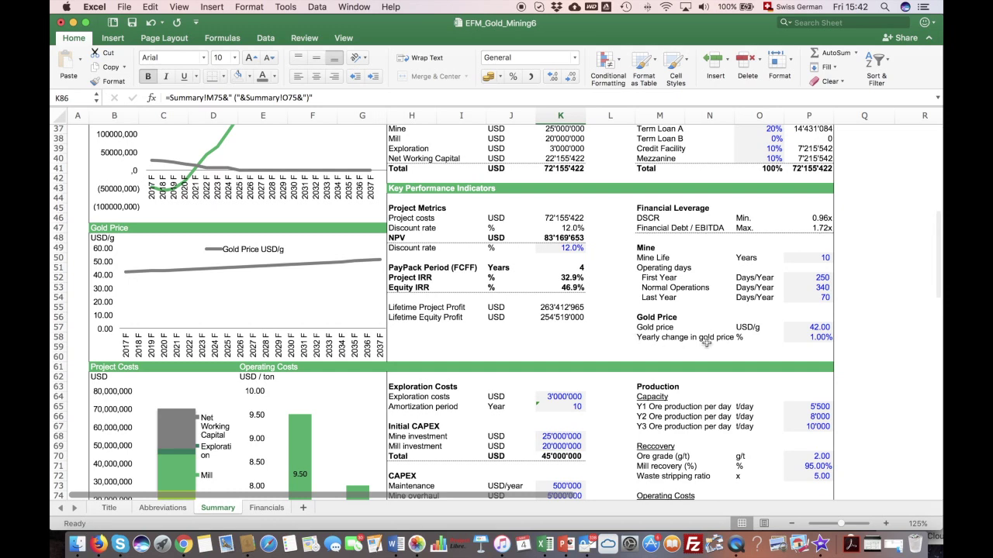
scroll(803, 350, "down", 4)
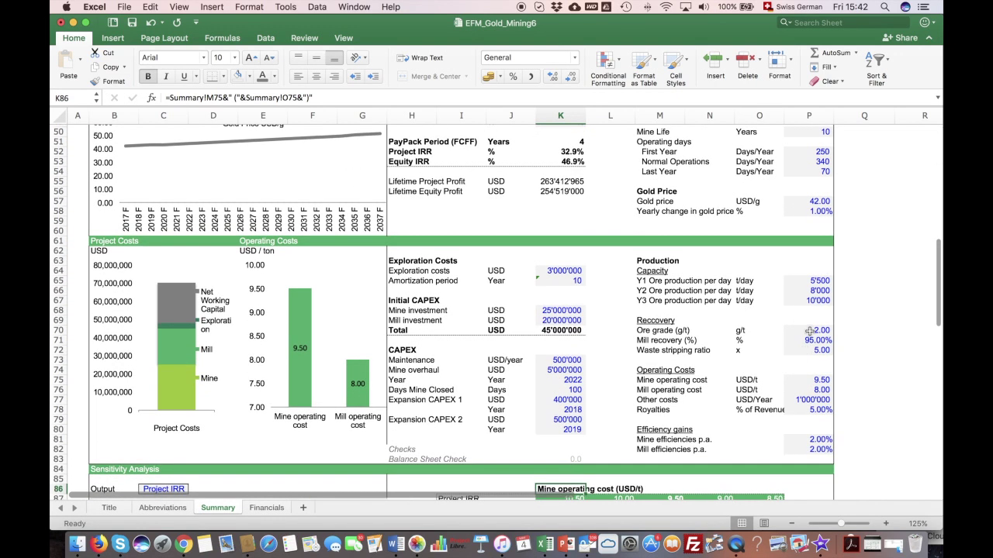
left_click(810, 331)
type("2.25")
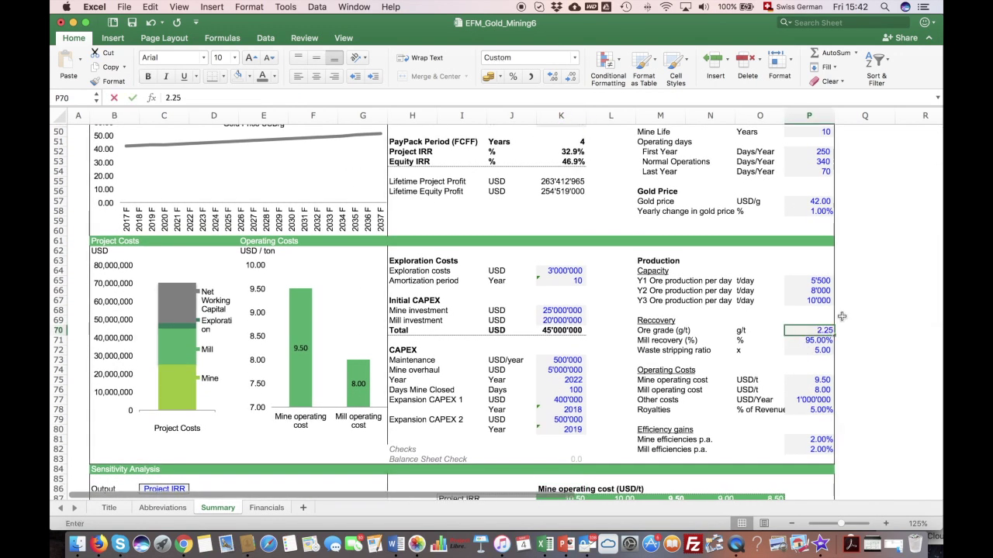
key("Return")
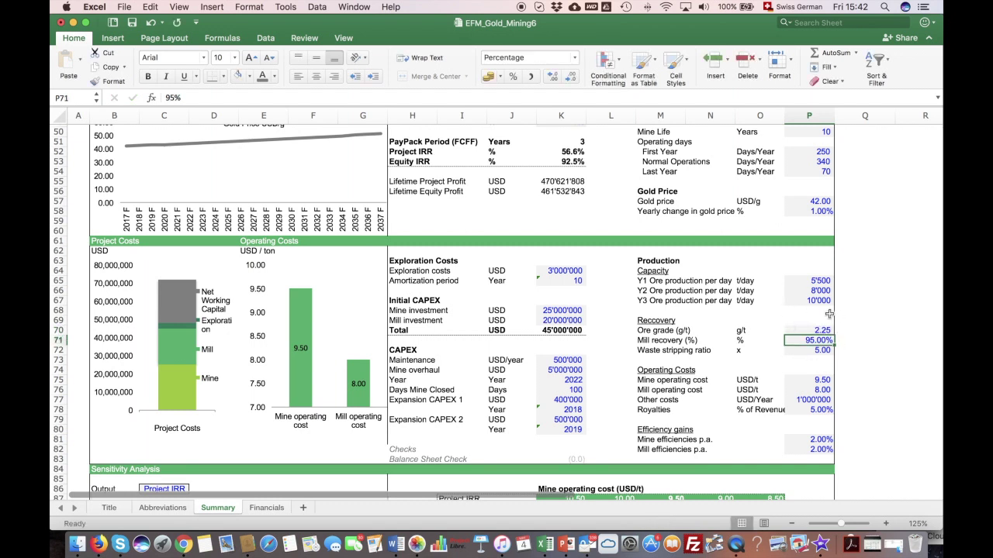
left_click(820, 330)
type("2")
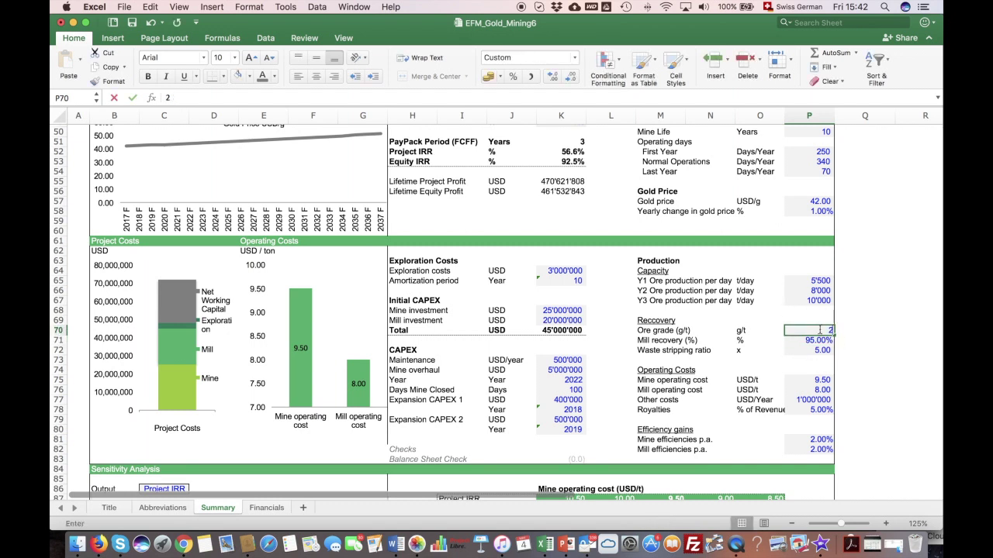
key("Return")
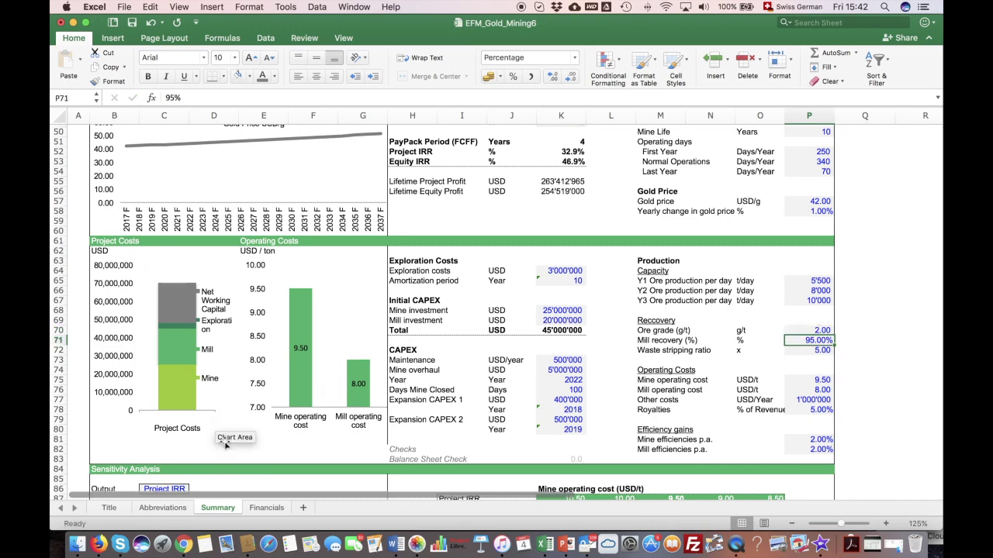
left_click(266, 507)
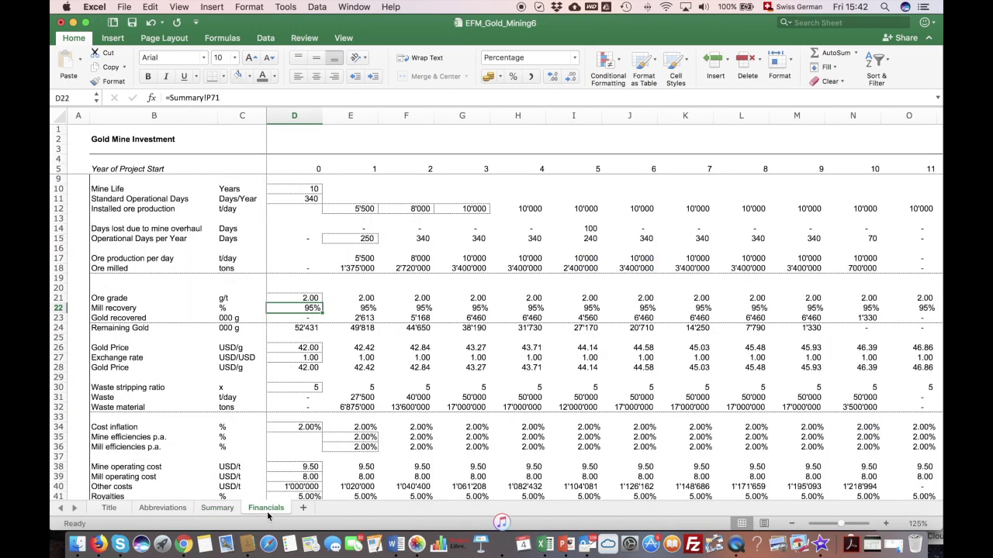
scroll(51, 267, "down", 5)
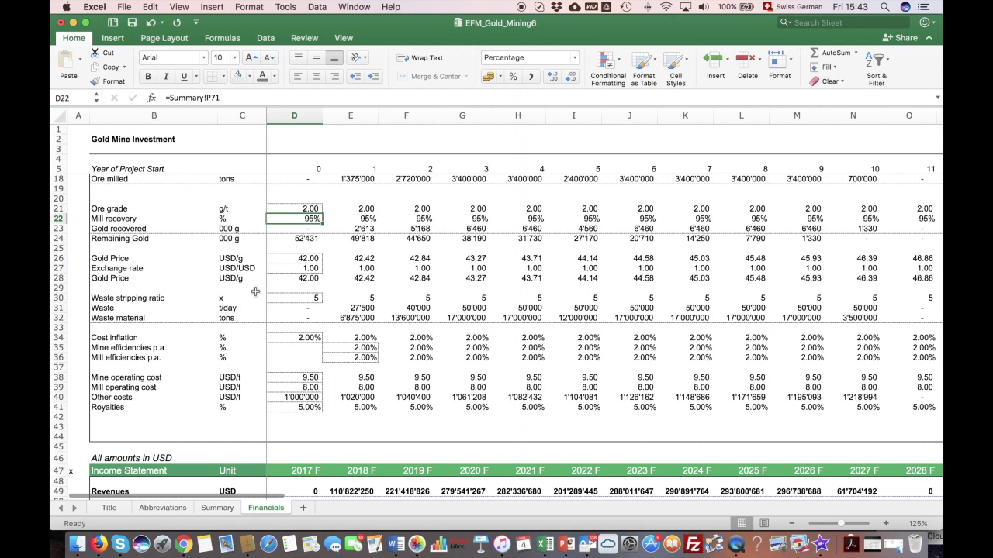
scroll(294, 301, "down", 5)
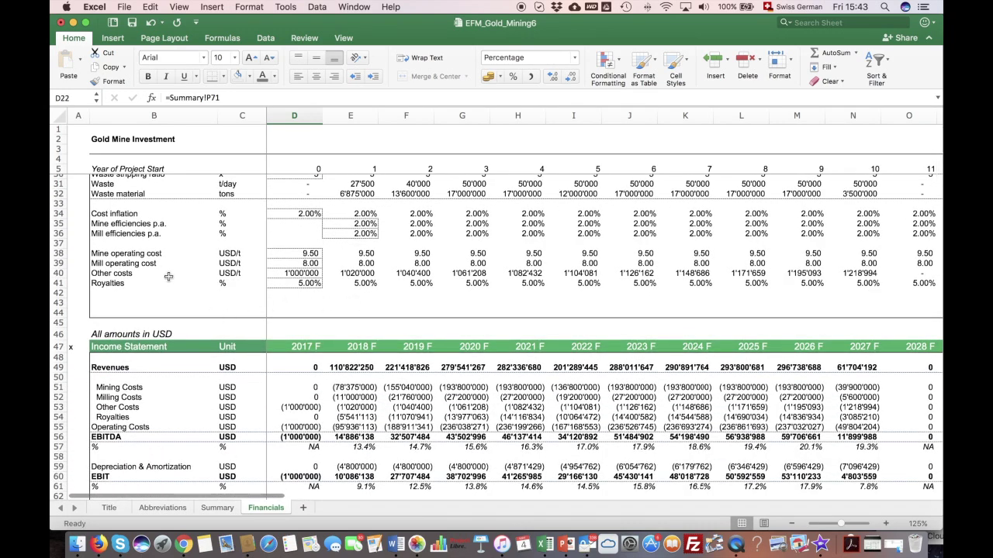
scroll(336, 299, "down", 5)
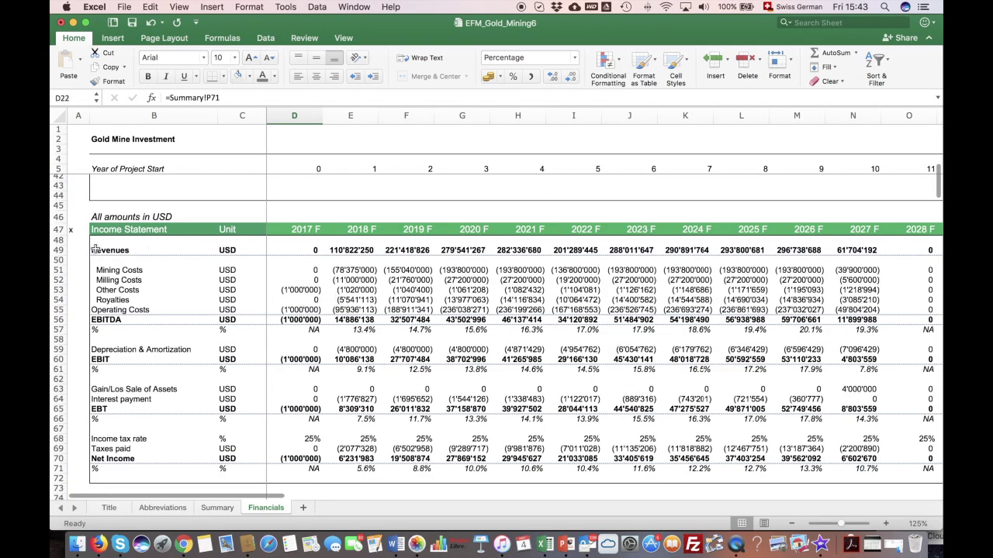
scroll(233, 299, "down", 1)
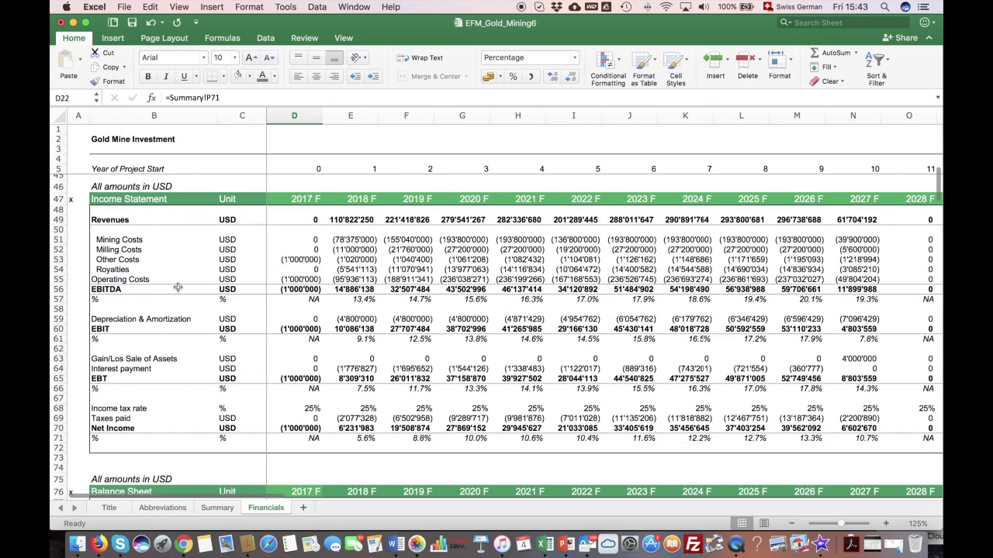
left_click(412, 318)
scroll(411, 319, "down", 15)
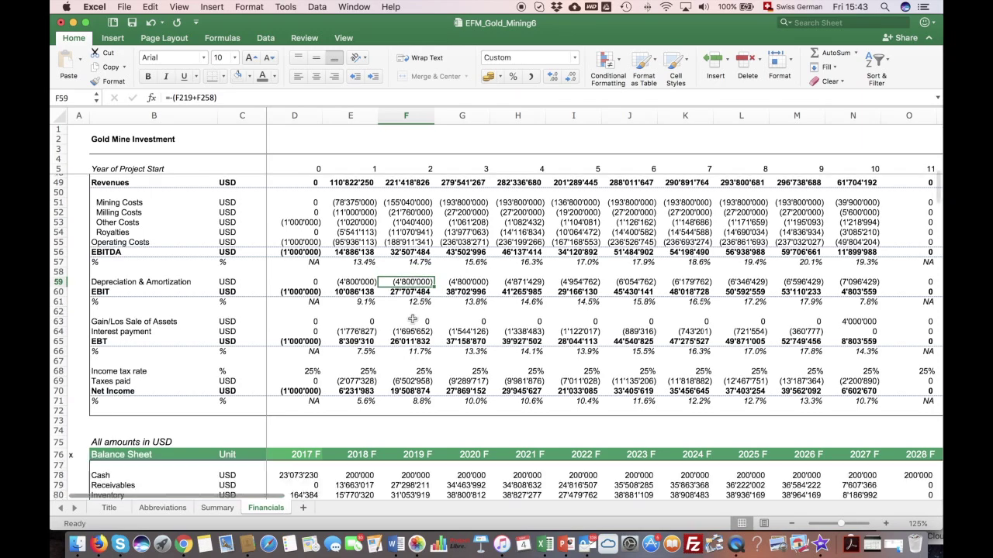
scroll(412, 318, "up", 8)
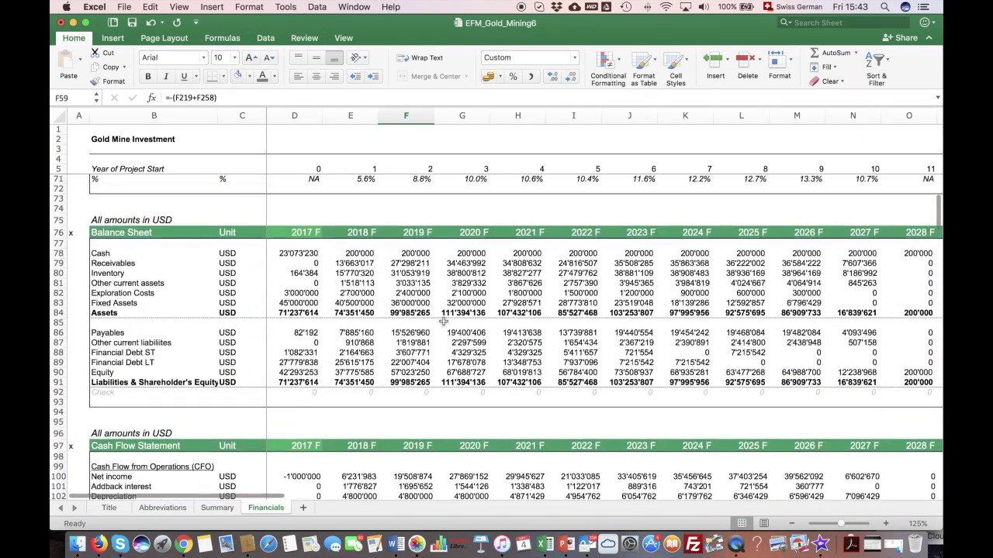
scroll(448, 352, "down", 9)
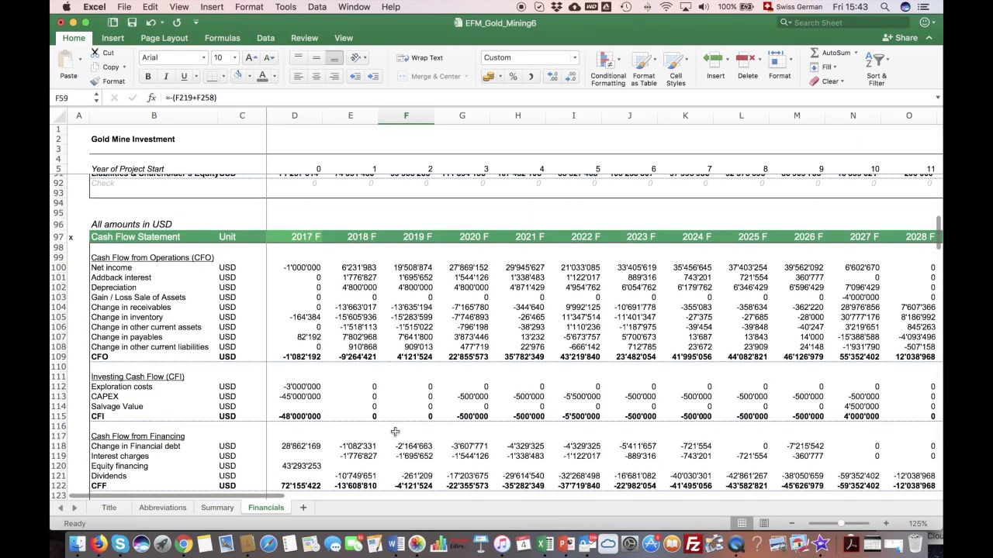
scroll(532, 271, "up", 2)
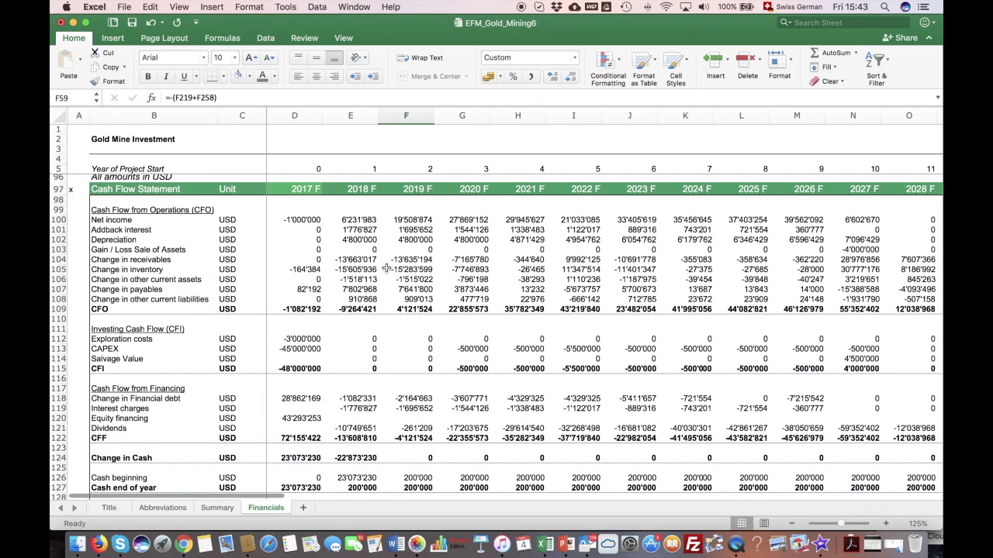
scroll(386, 268, "up", 7)
scroll(386, 267, "up", 1)
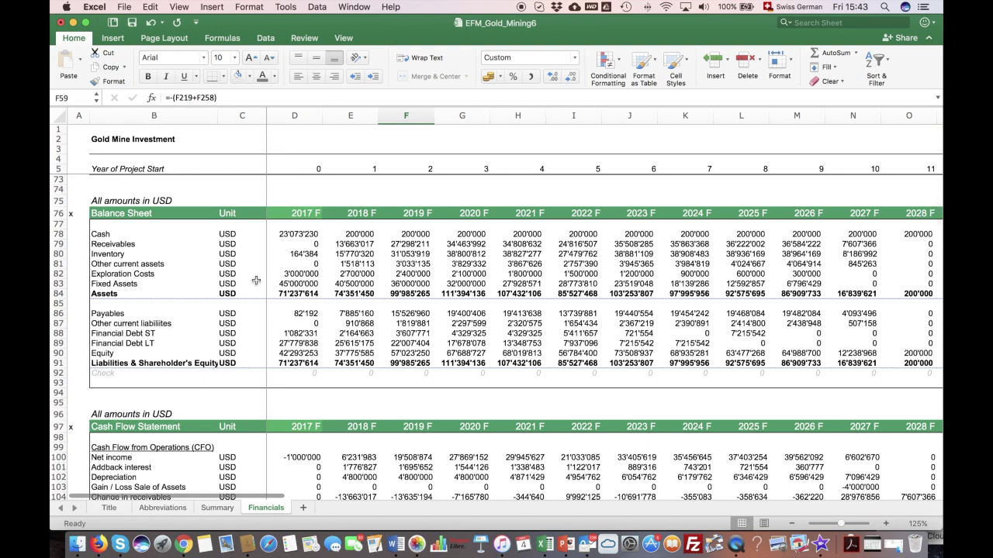
left_click(217, 508)
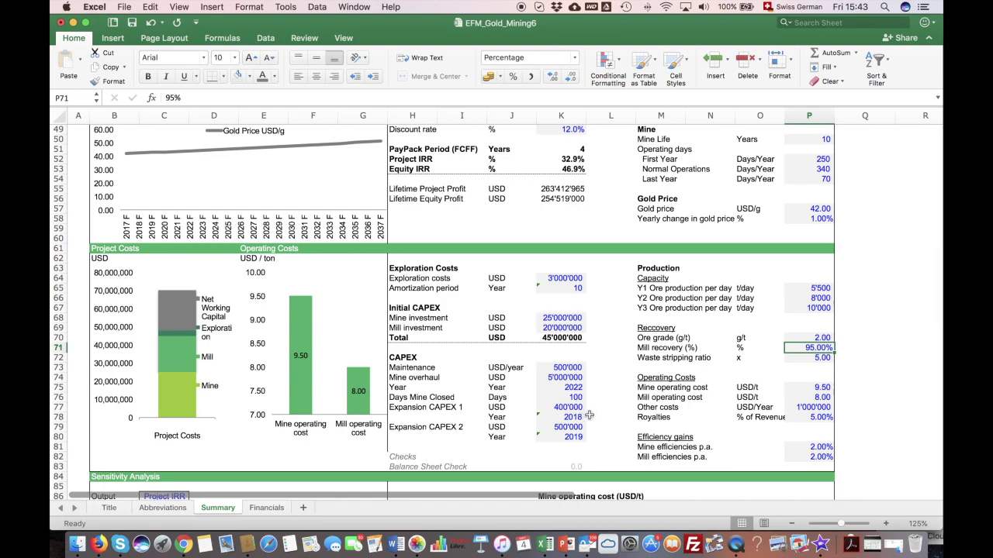
Step: Glance at the Financials sheet and return to the Summary sheet
scroll(592, 416, "down", 10)
scroll(589, 416, "down", 8)
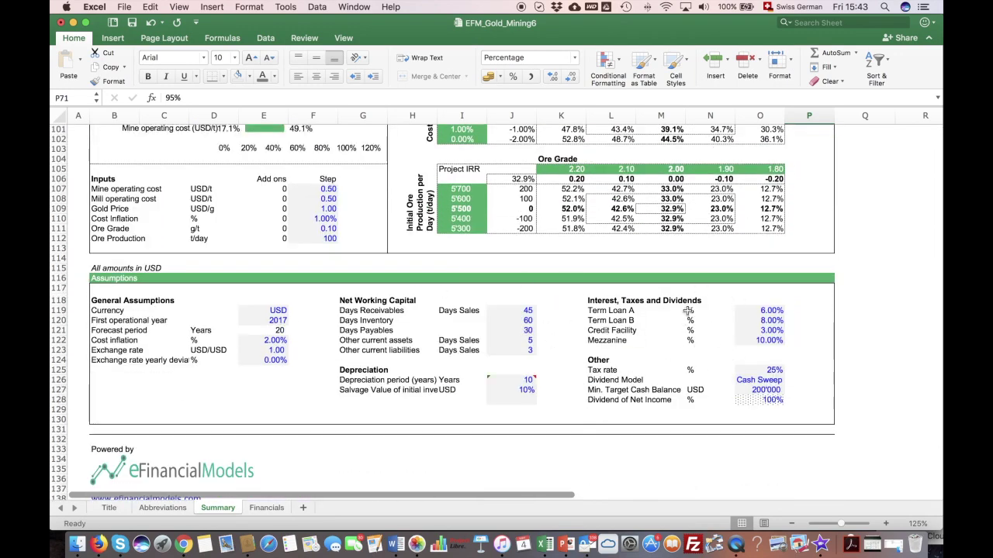
left_click(277, 510)
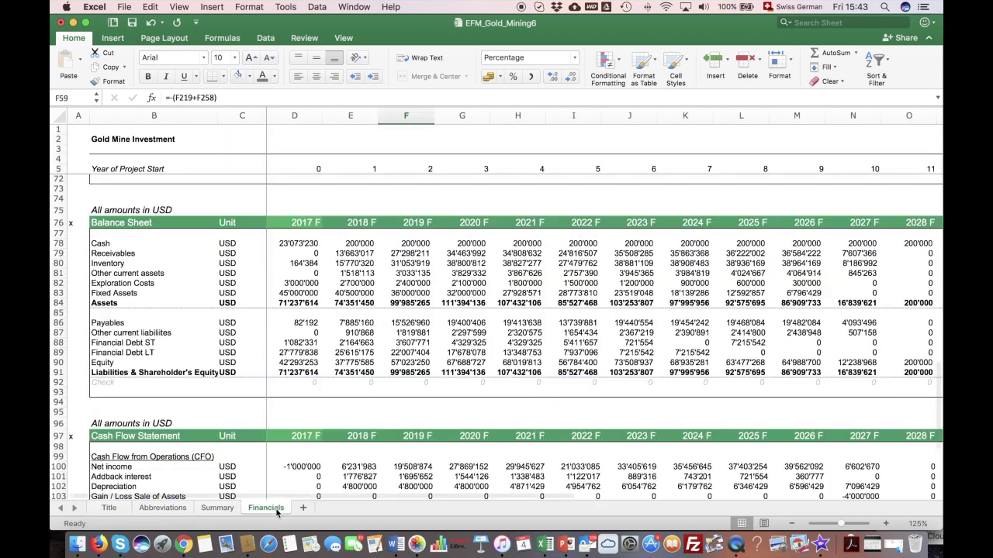
scroll(279, 285, "right", 1)
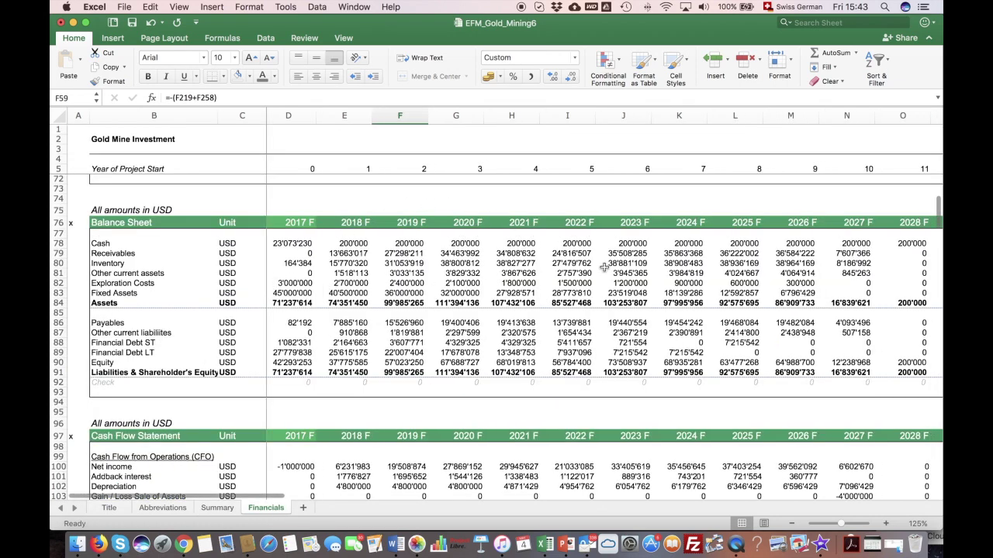
left_click(217, 508)
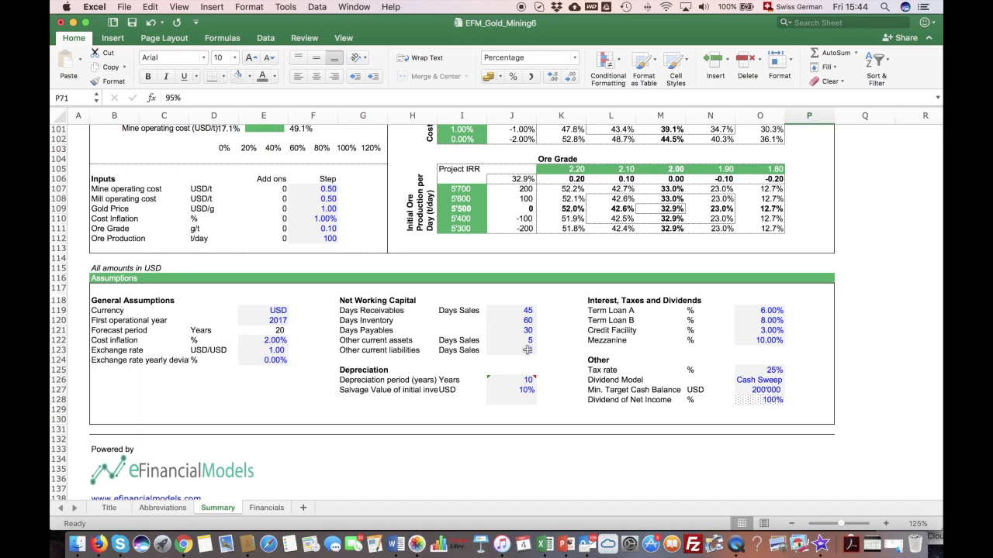
Step: Set the Dividend Model in O126 to % of Net Income
left_click(618, 380)
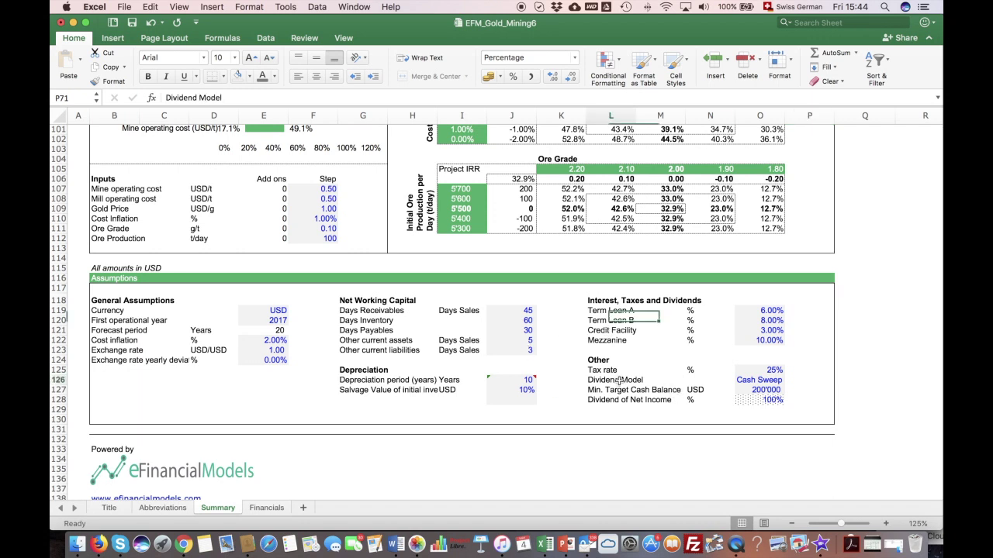
left_click(784, 380)
left_click(789, 380)
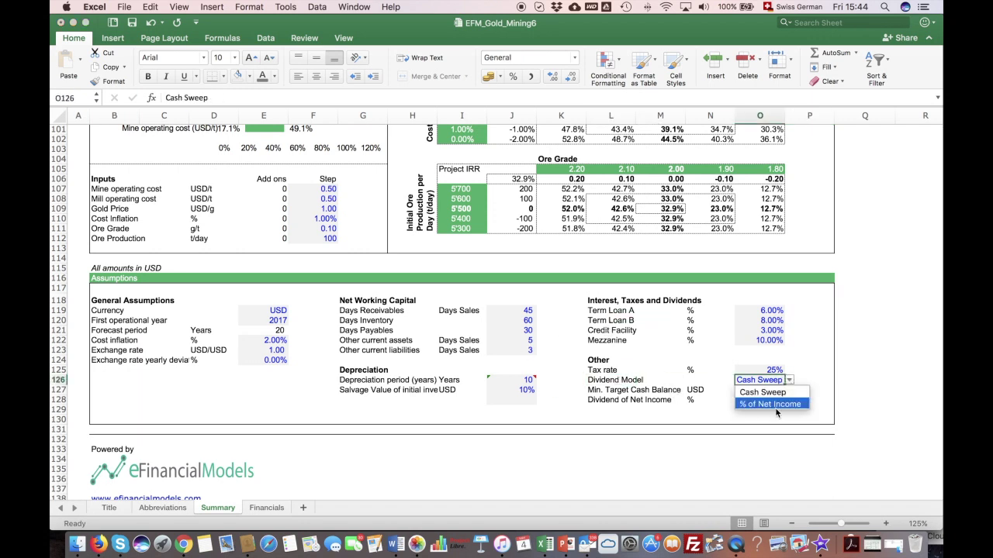
left_click(775, 409)
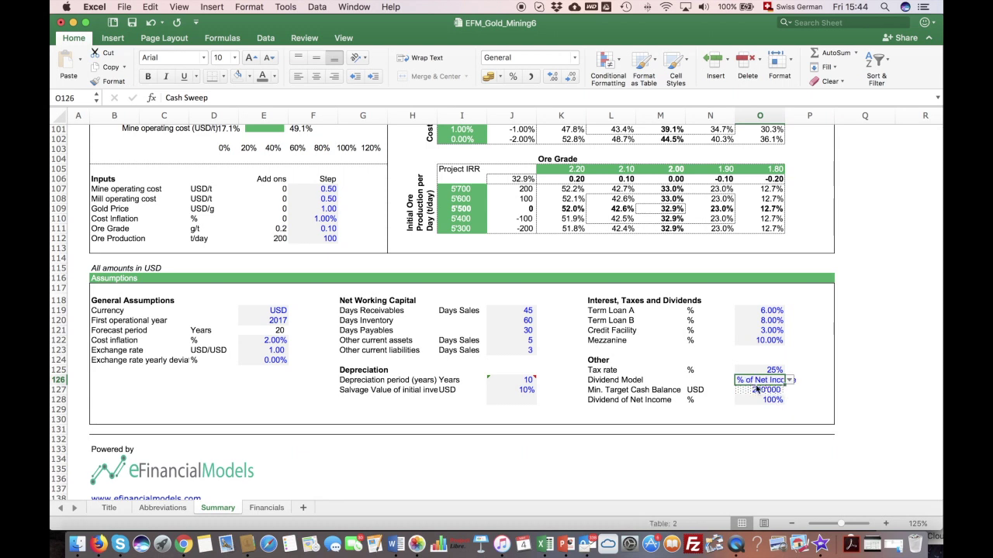
Step: Enter a 50% dividend payout of net income in O128 and view Financials
left_click(762, 371)
left_click(766, 402)
type("50% of Net Income")
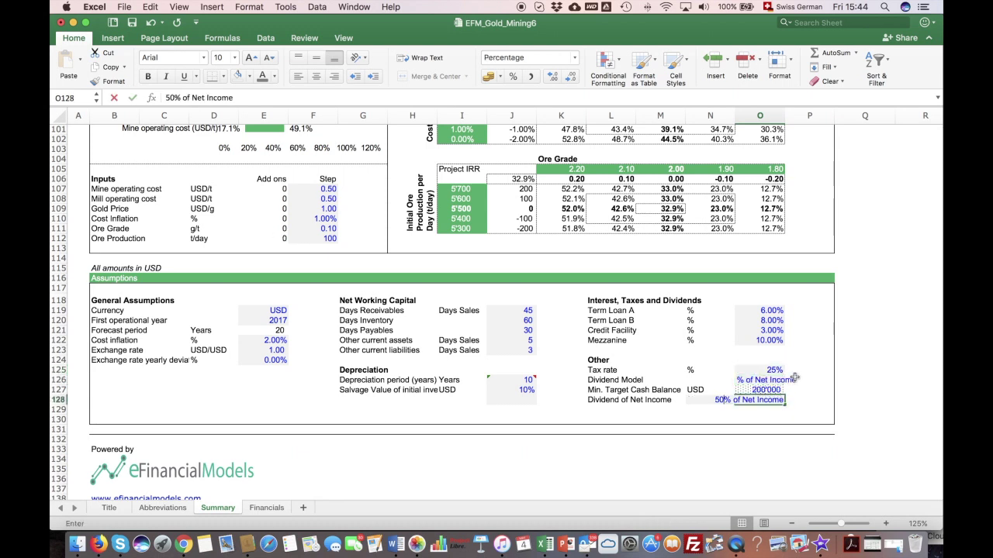
key("Return")
left_click(779, 399)
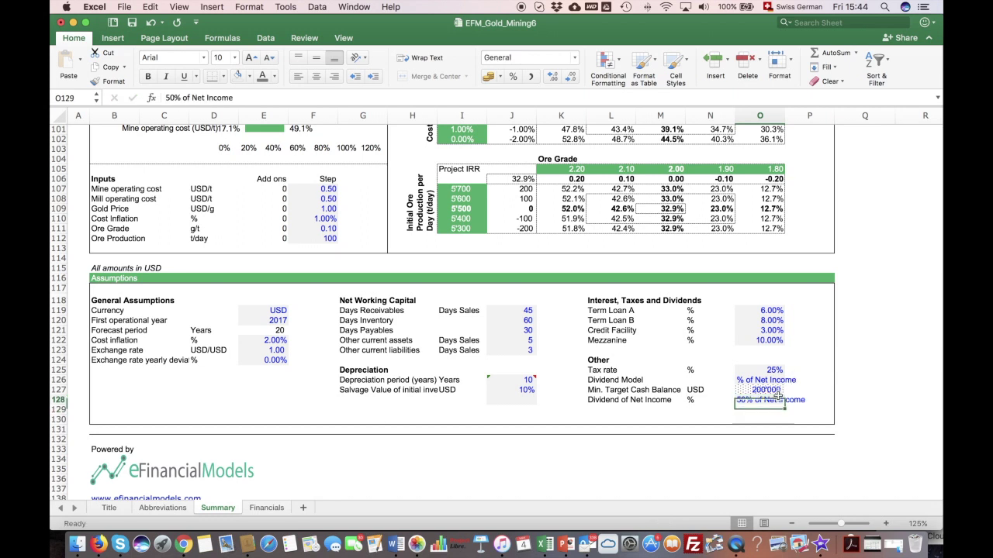
left_click_drag(188, 98, 259, 98)
key("BackSpace")
key("BackSpace")
key("BackSpace")
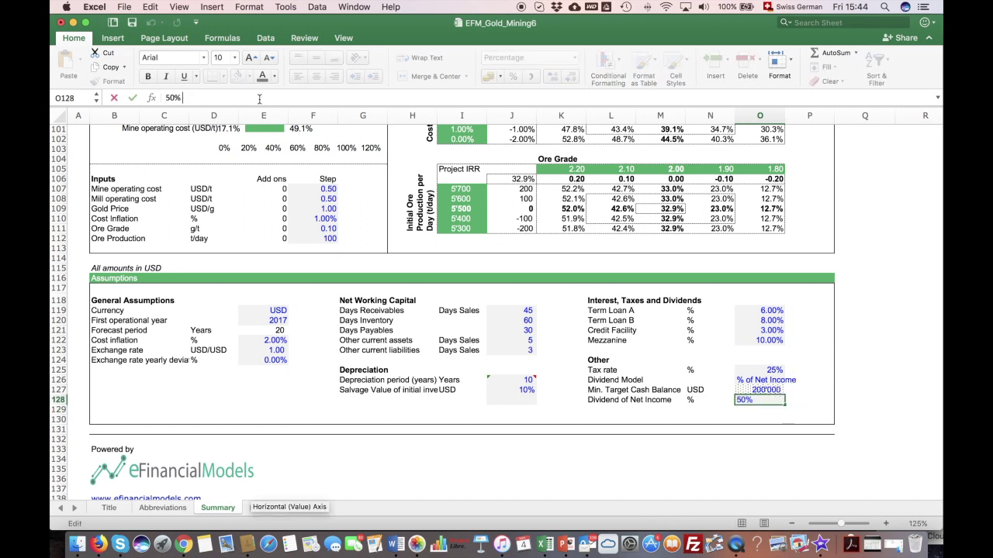
key("Return")
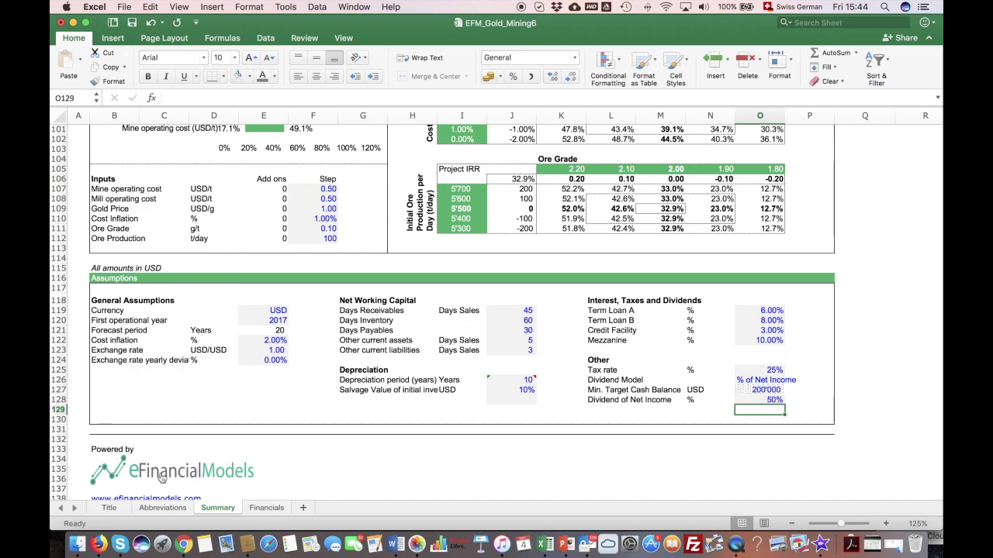
left_click(281, 508)
Step: Check the 2018 Dividends formula and Cash end of year row, then return to Summary's Dividend Model
scroll(380, 393, "down", 10)
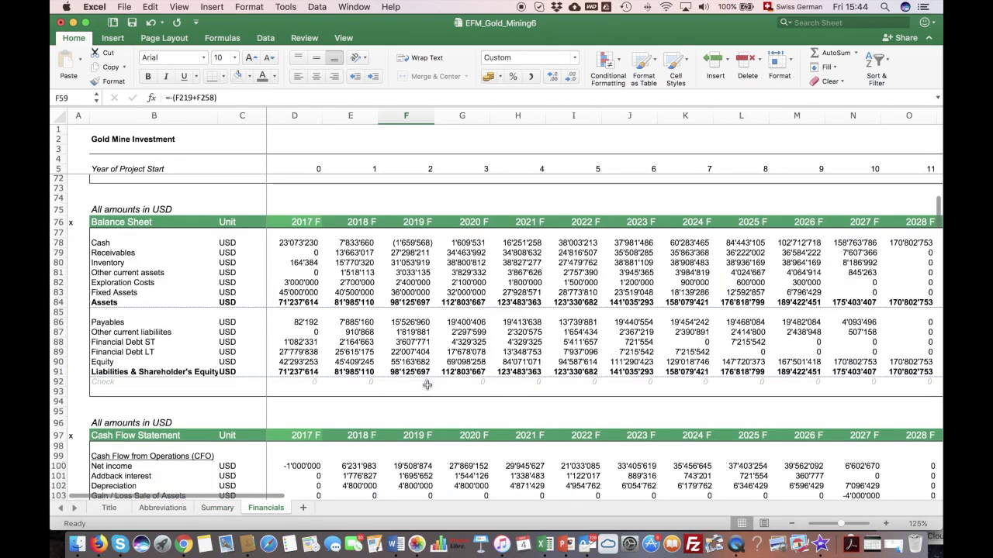
scroll(380, 393, "down", 1)
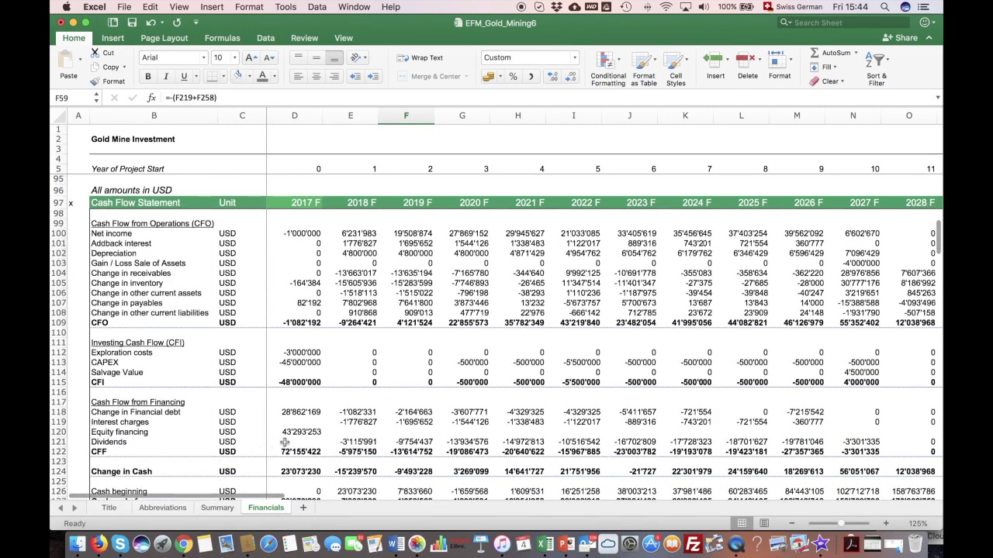
left_click(350, 442)
scroll(350, 443, "down", 4)
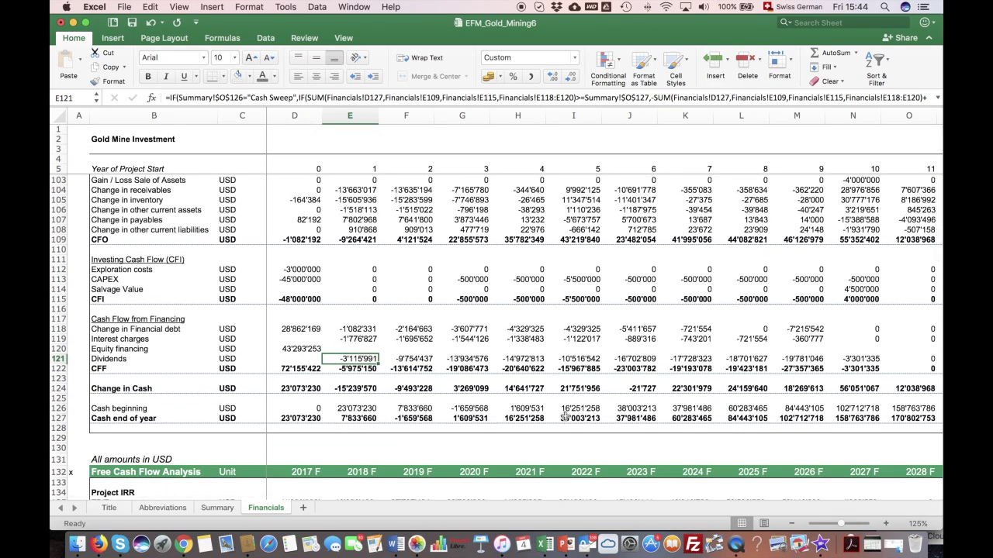
left_click_drag(498, 419, 819, 419)
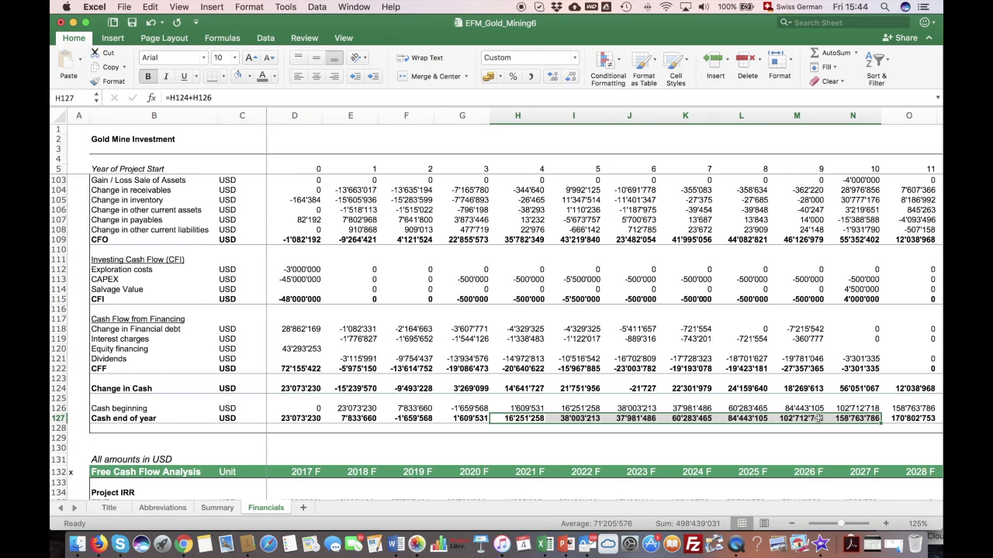
left_click(210, 508)
left_click(783, 380)
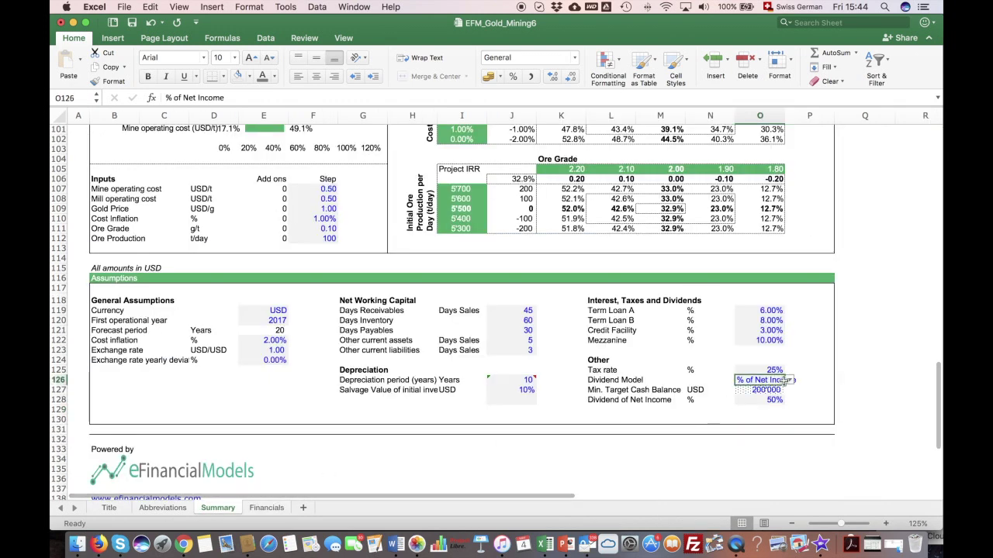
Step: Set the Dividend Model to Cash Sweep with the 200'000 minimum target cash balance
left_click(789, 380)
left_click(768, 390)
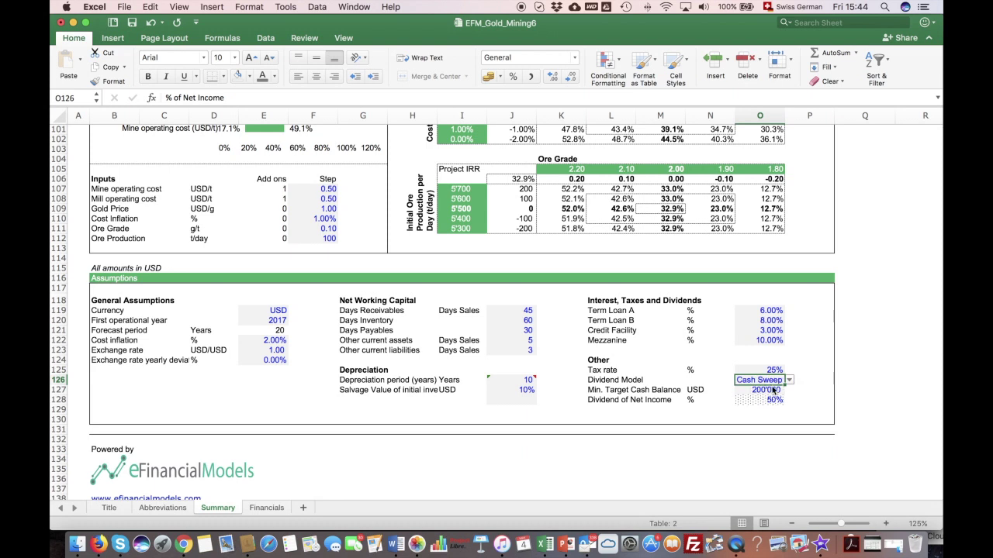
left_click(768, 390)
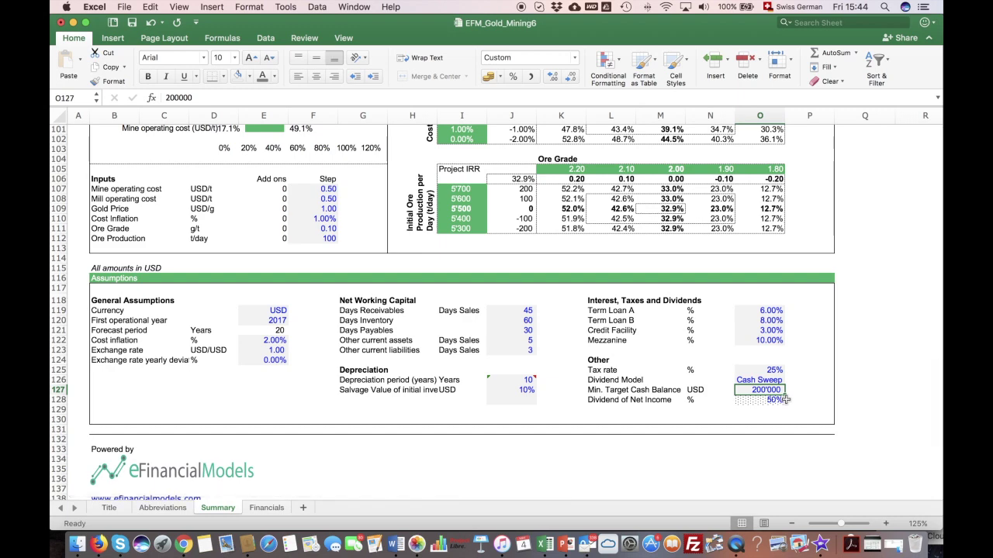
Step: On Financials, inspect the 2019 CFF total and 2018 Cash end of year formulas
left_click(265, 509)
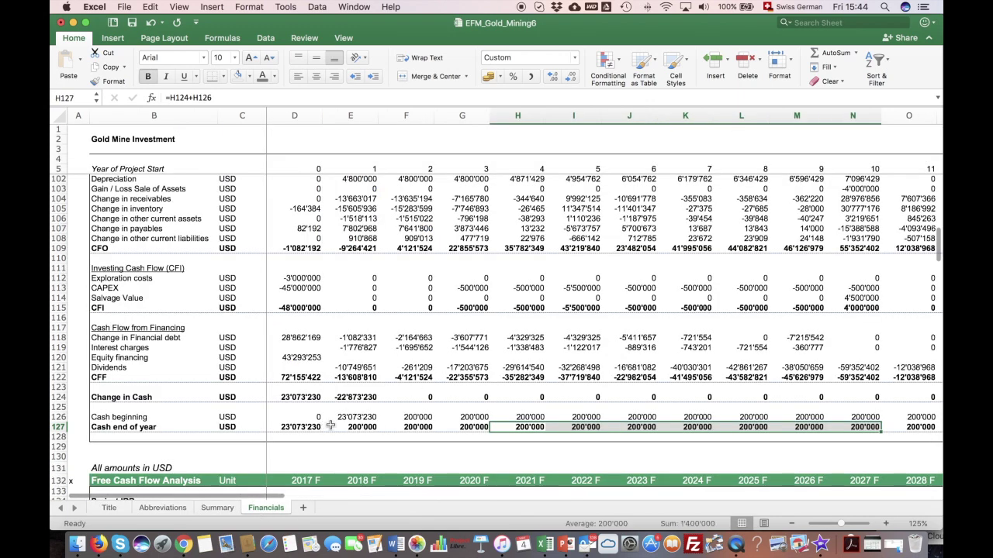
left_click(409, 377)
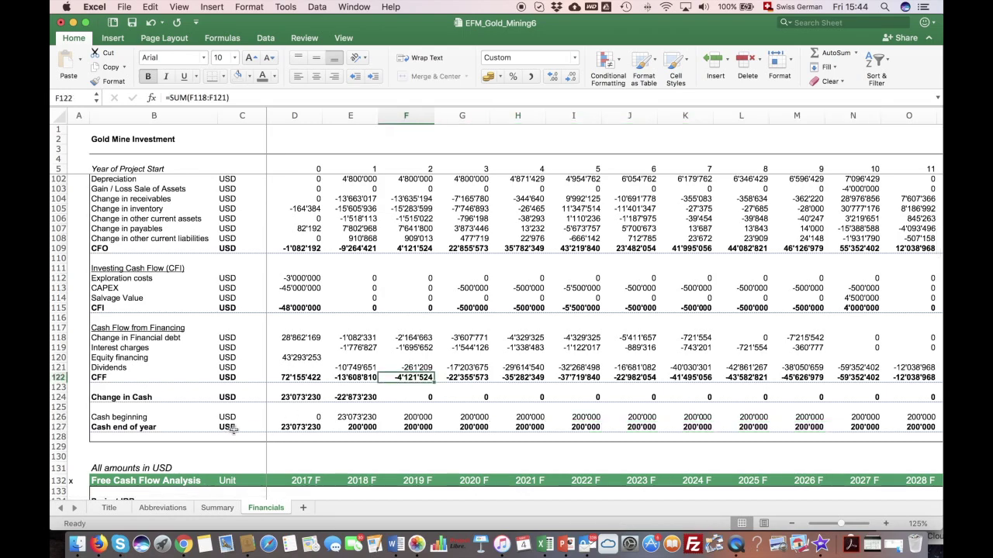
left_click(372, 427)
scroll(739, 416, "down", 3)
scroll(739, 415, "right", 1)
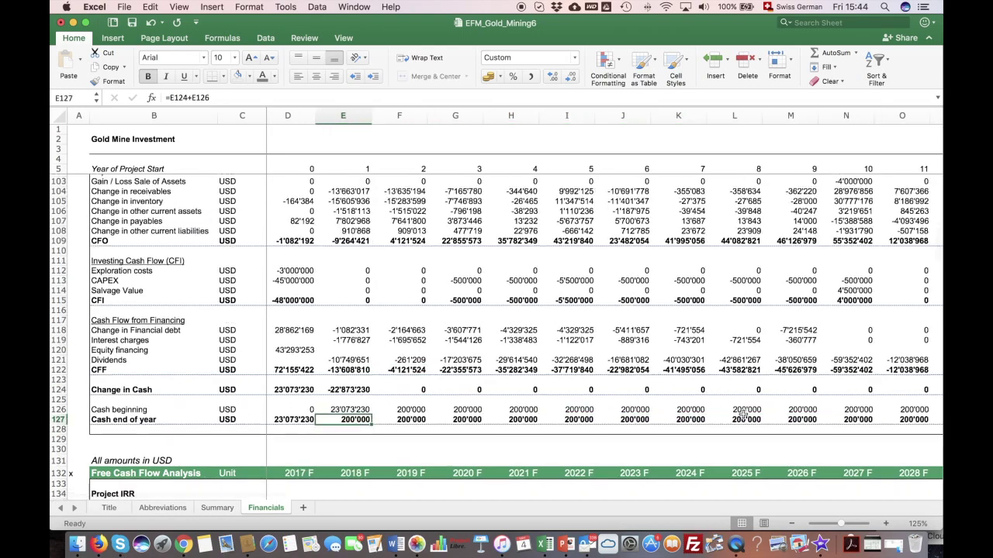
scroll(738, 416, "down", 7)
scroll(738, 416, "left", 1)
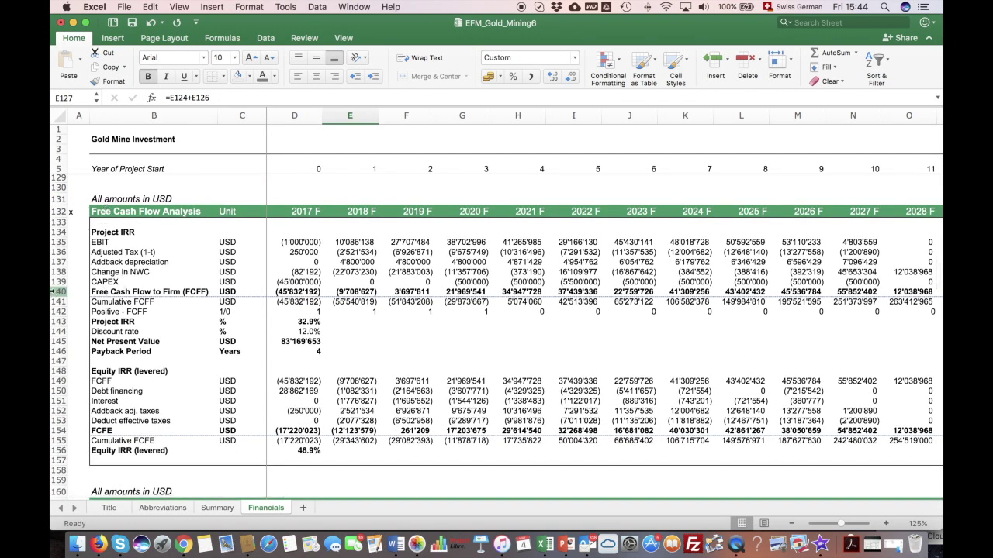
left_click(78, 292)
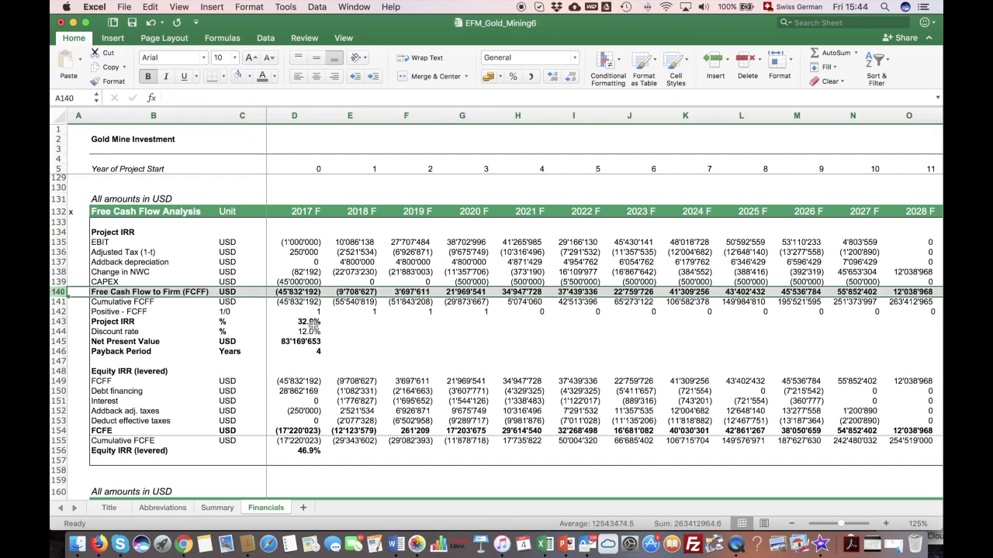
left_click(308, 322)
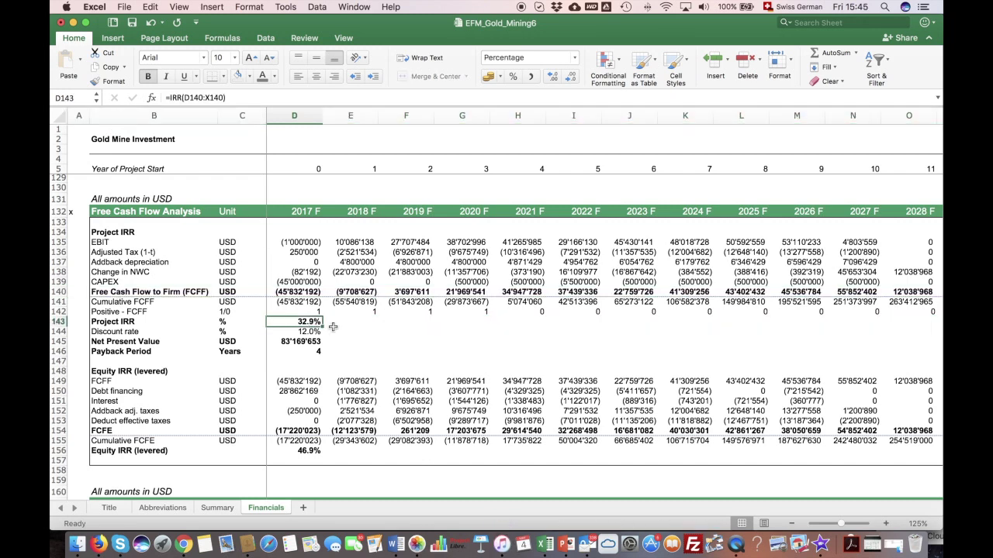
scroll(331, 326, "down", 2)
scroll(330, 327, "down", 2)
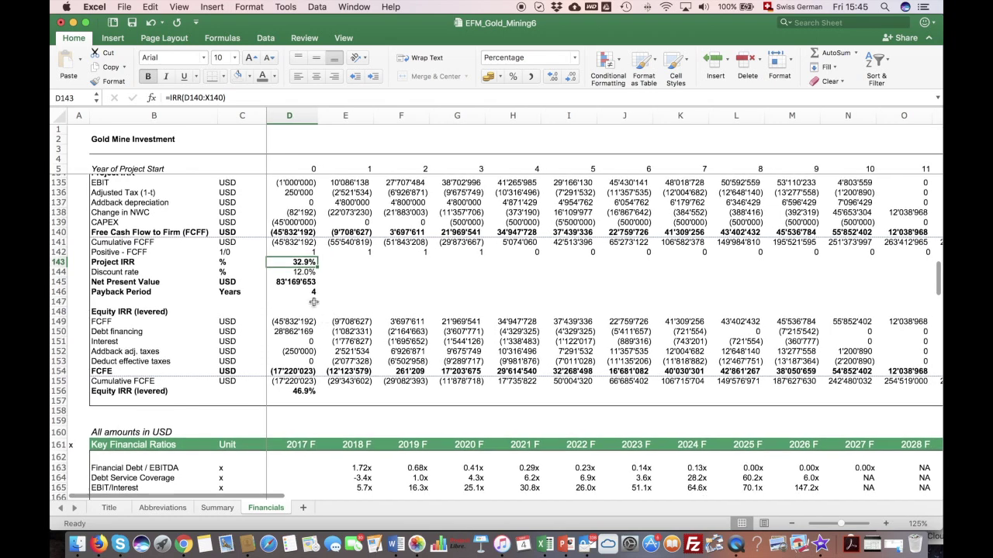
scroll(343, 292, "up", 2)
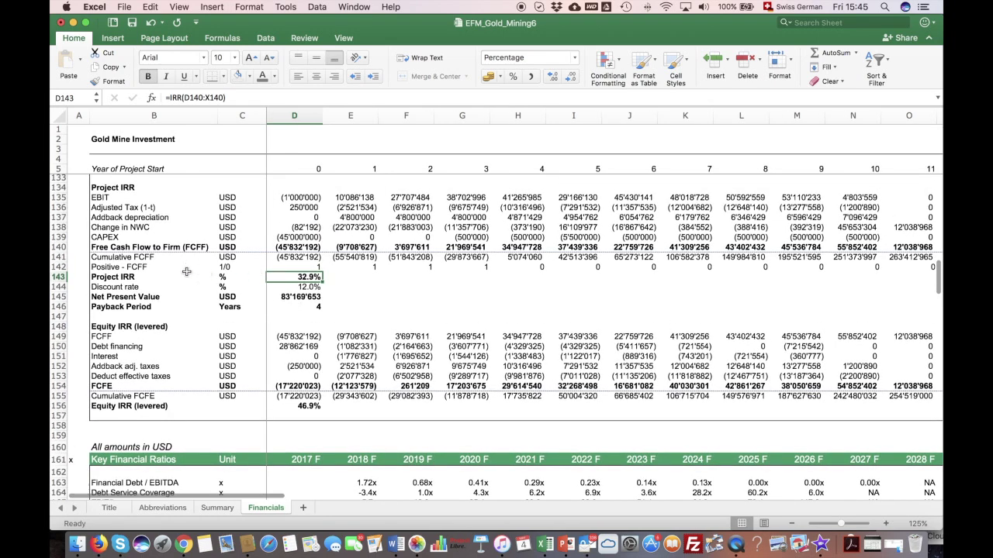
left_click(111, 276)
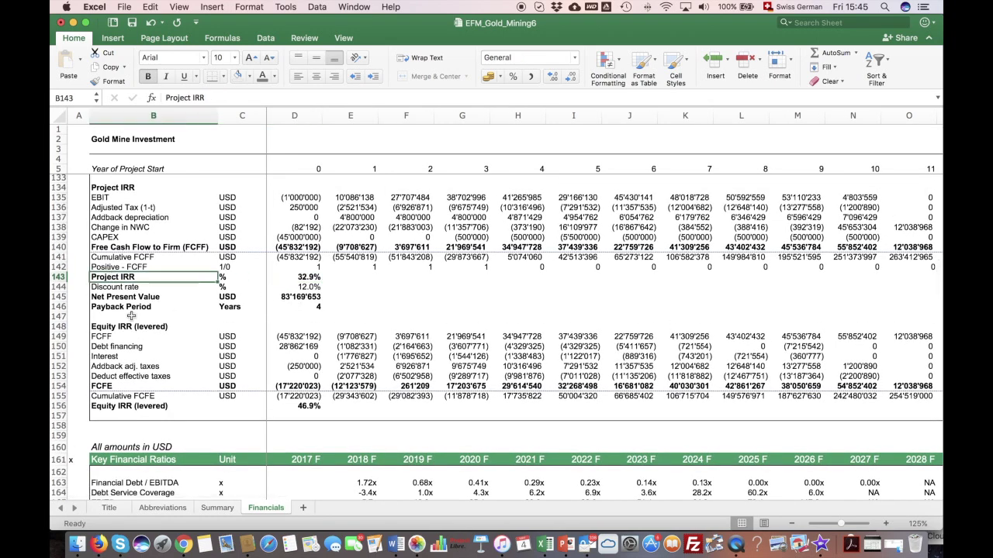
left_click(113, 301)
left_click(304, 300)
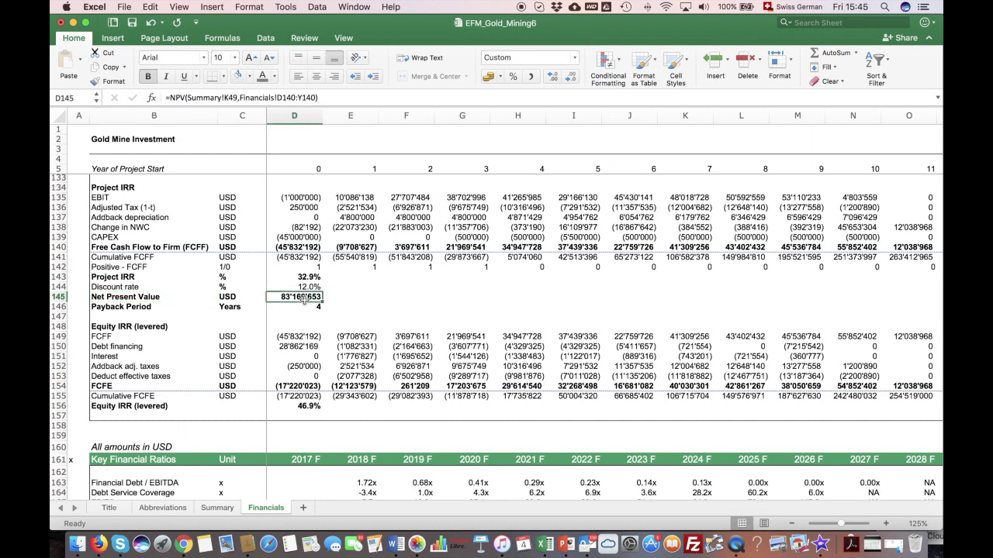
left_click(305, 308)
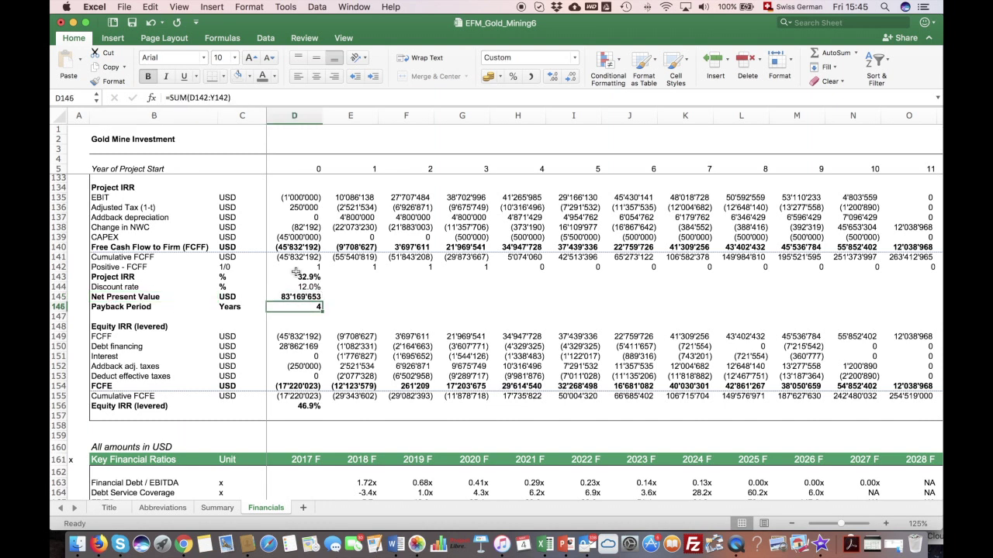
left_click(476, 260)
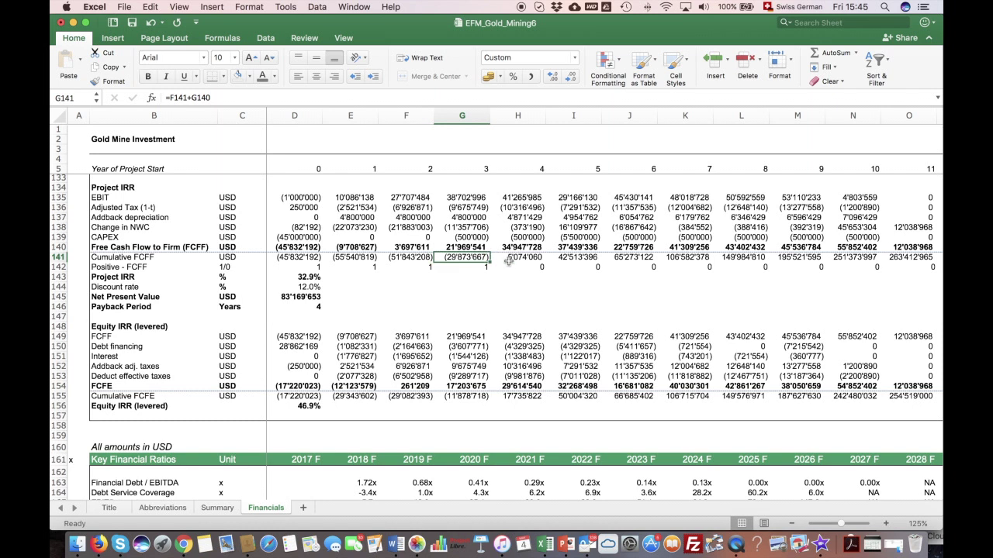
left_click(293, 306)
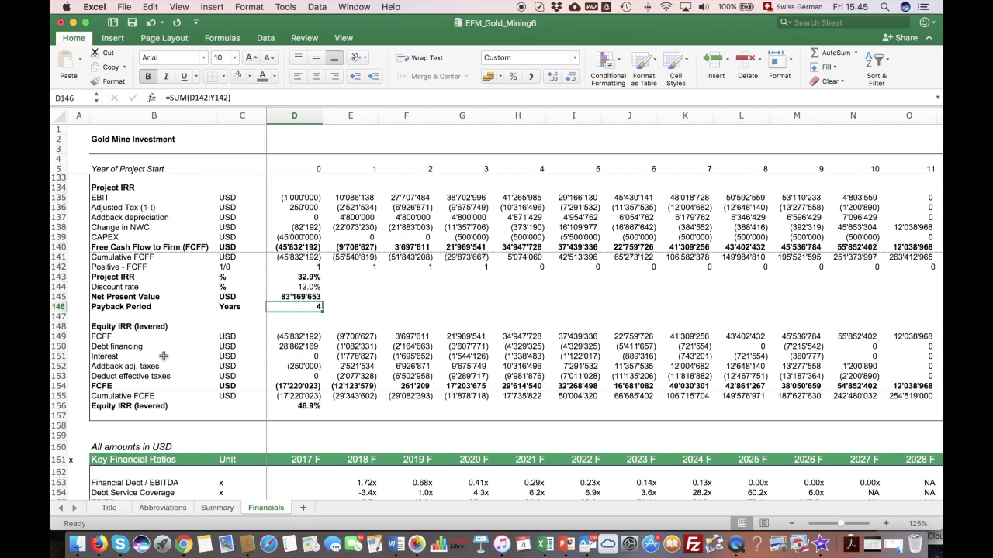
scroll(166, 356, "down", 3)
left_click(105, 264)
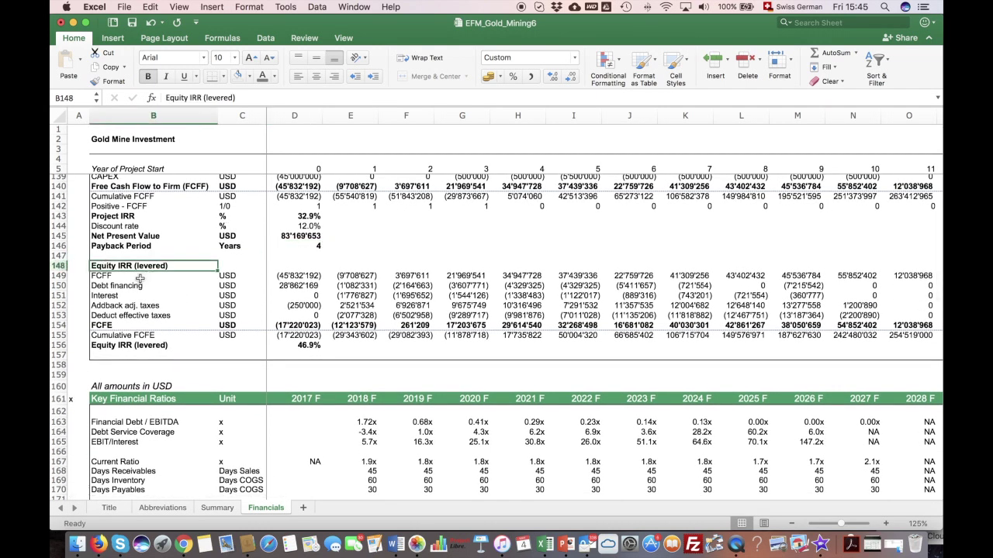
scroll(111, 287, "down", 1)
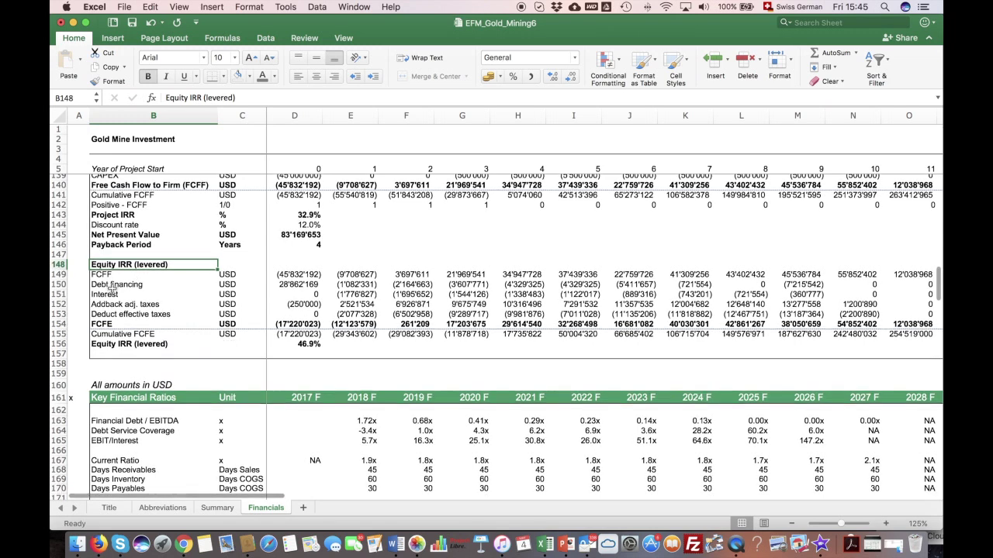
left_click(303, 284)
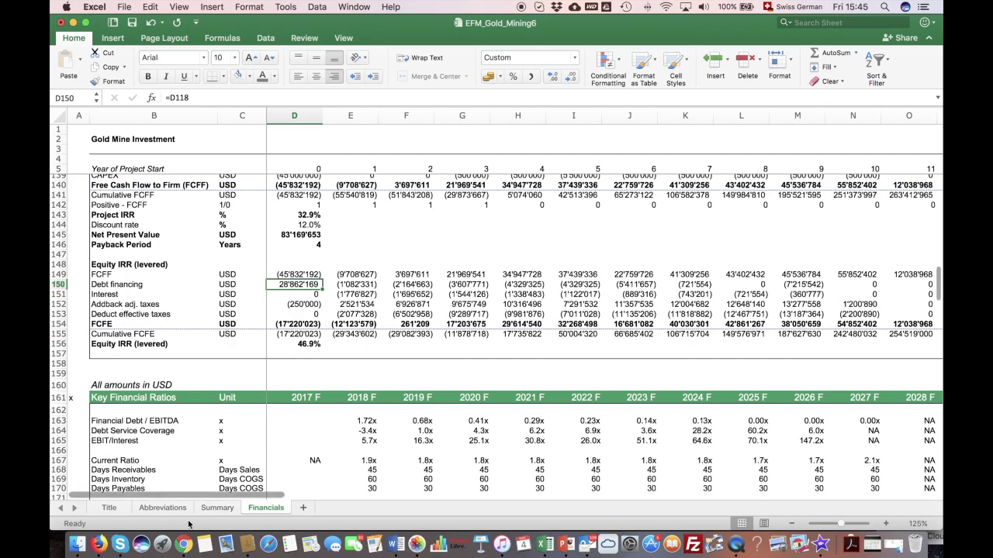
Step: Set the Term Loan A and Credit Facility shares in O37 and O39 to 0%
left_click(219, 508)
scroll(681, 279, "up", 10)
scroll(682, 279, "up", 10)
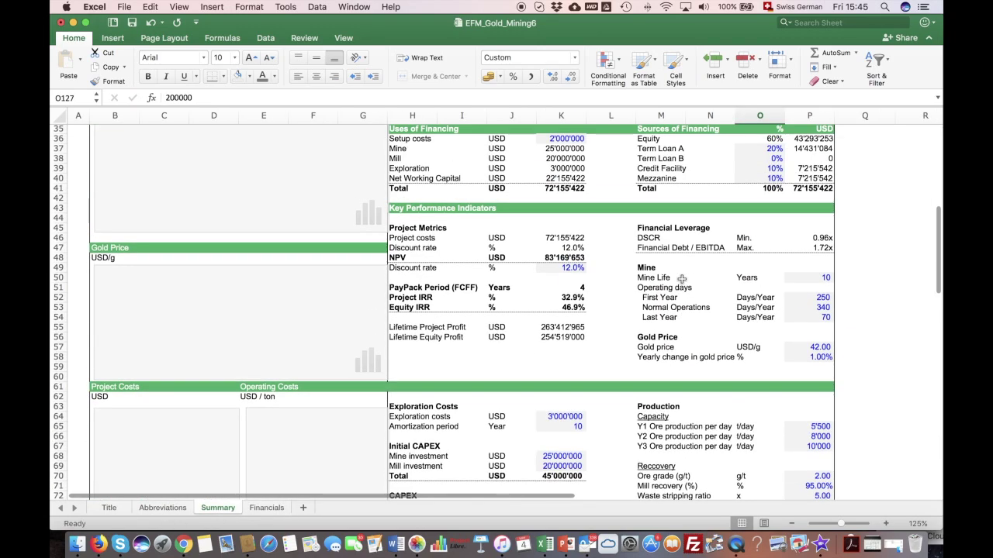
scroll(671, 278, "down", 3)
scroll(663, 276, "up", 6)
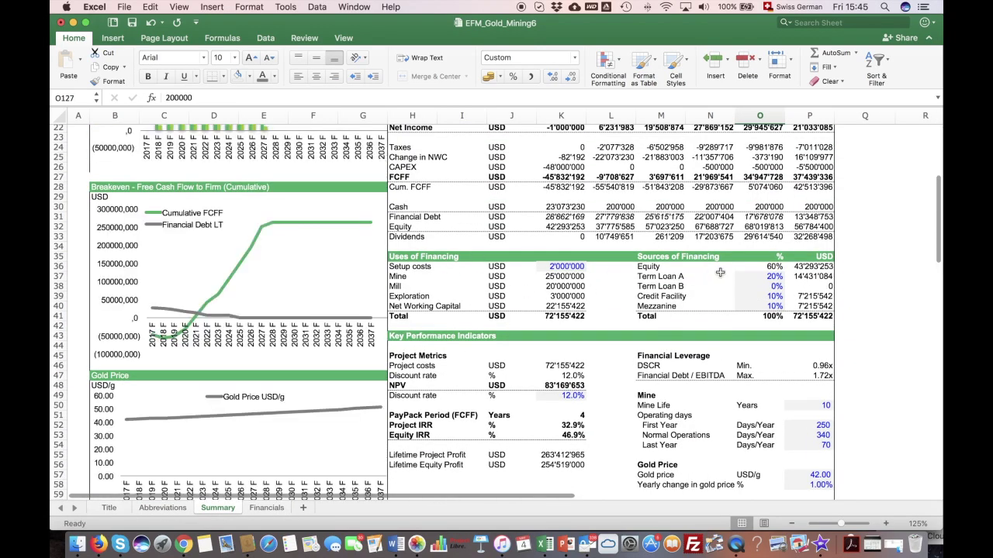
left_click(779, 277)
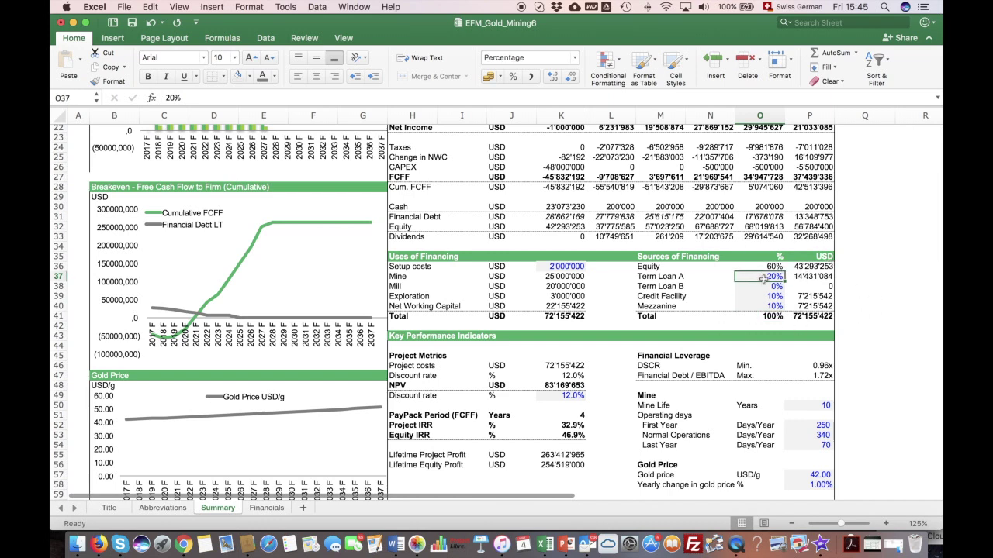
type("0")
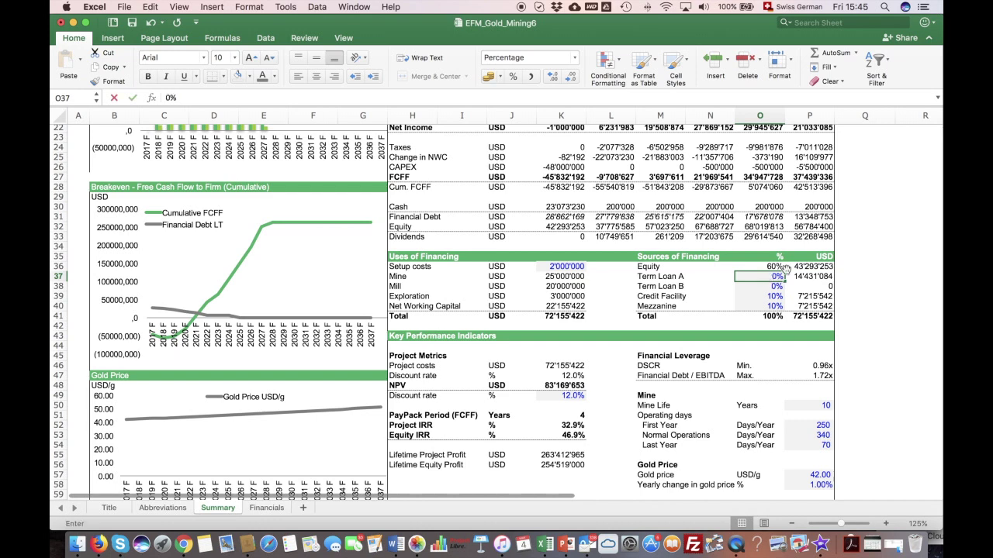
left_click(773, 297)
type("0")
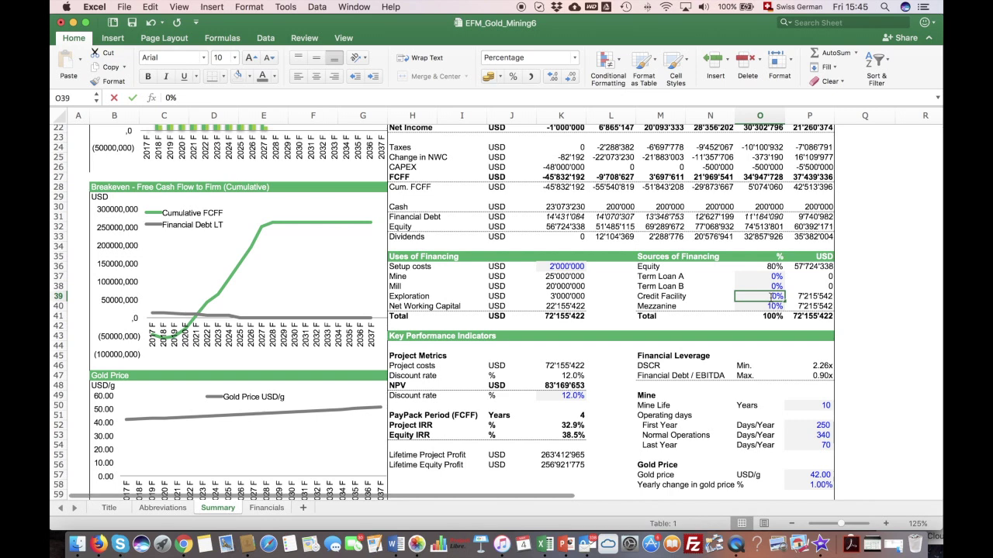
key("Return")
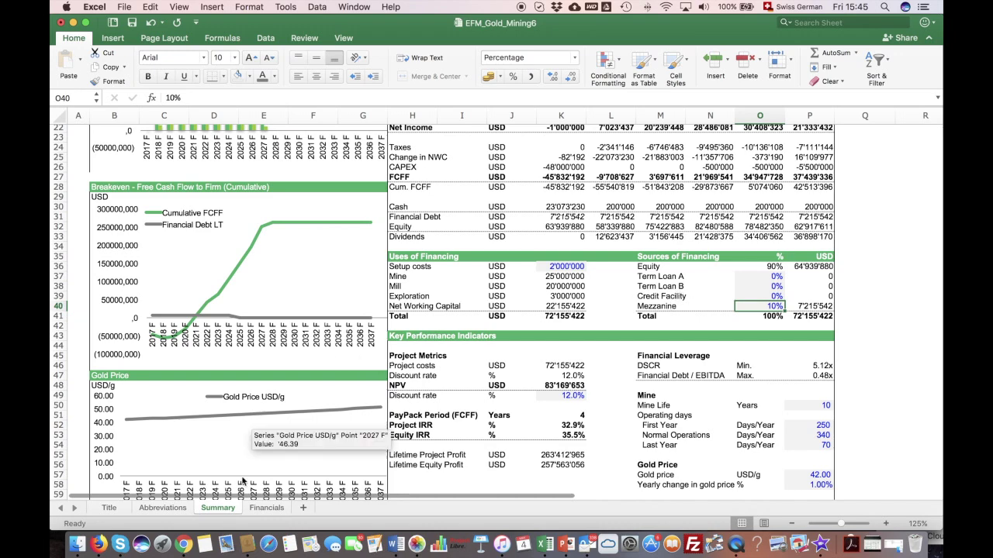
scroll(578, 378, "down", 1)
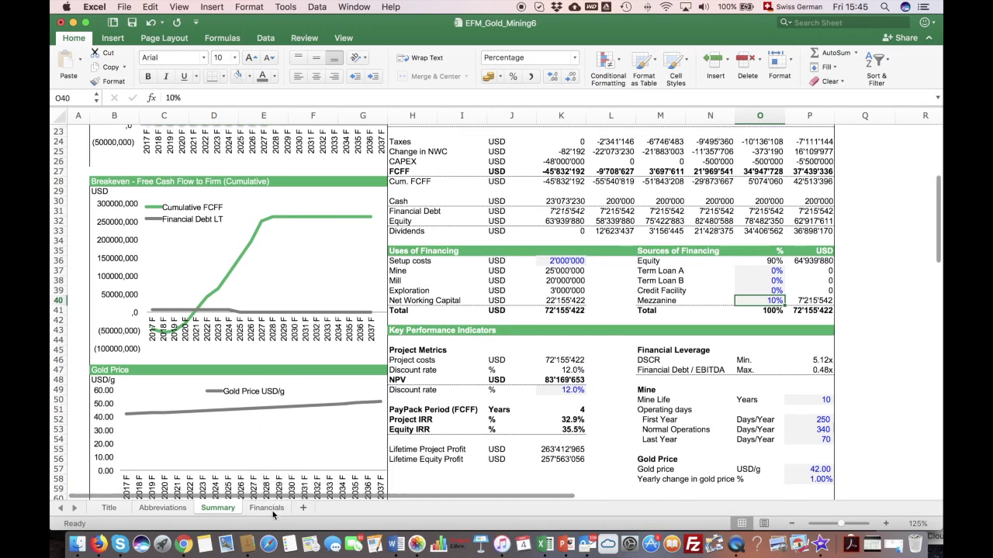
left_click(272, 512)
scroll(328, 364, "down", 5)
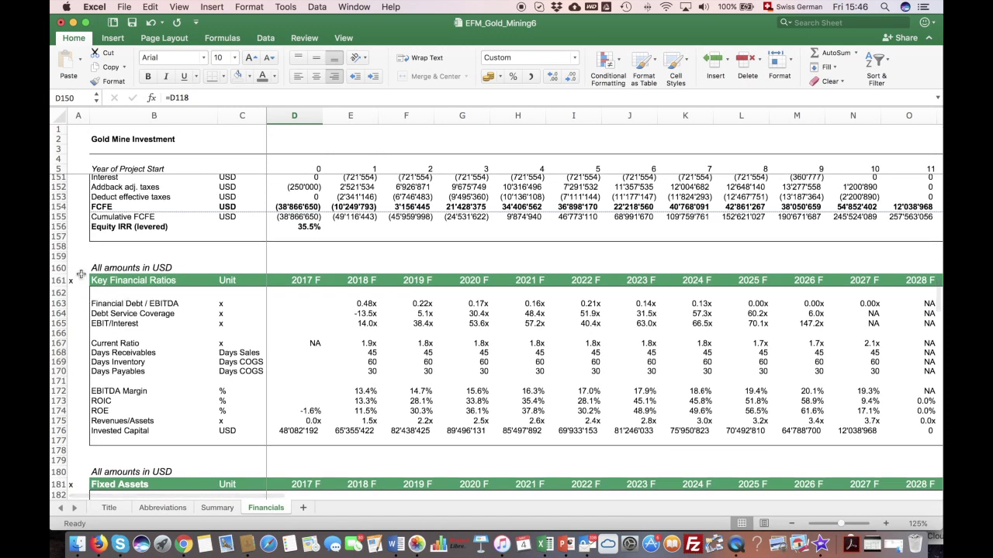
scroll(95, 269, "down", 5)
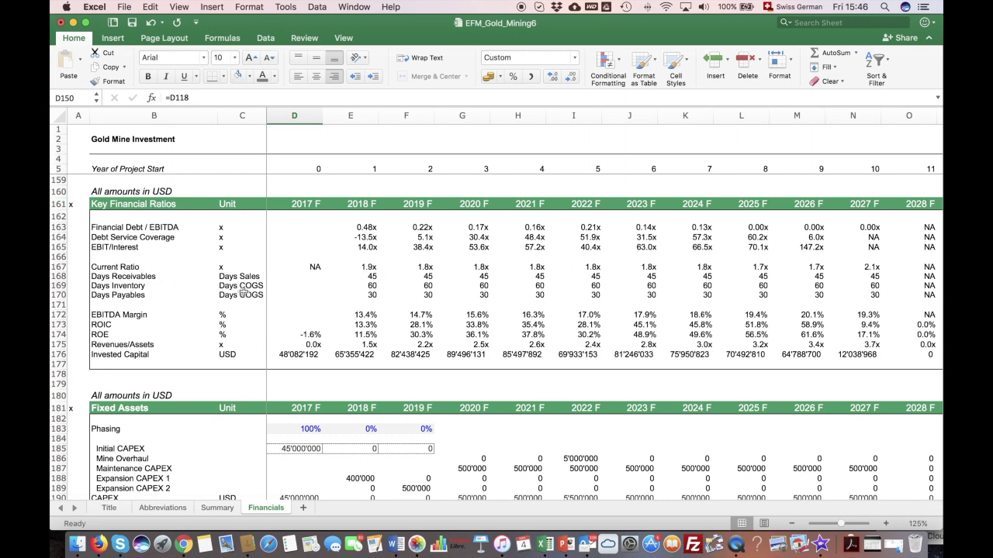
left_click(409, 229)
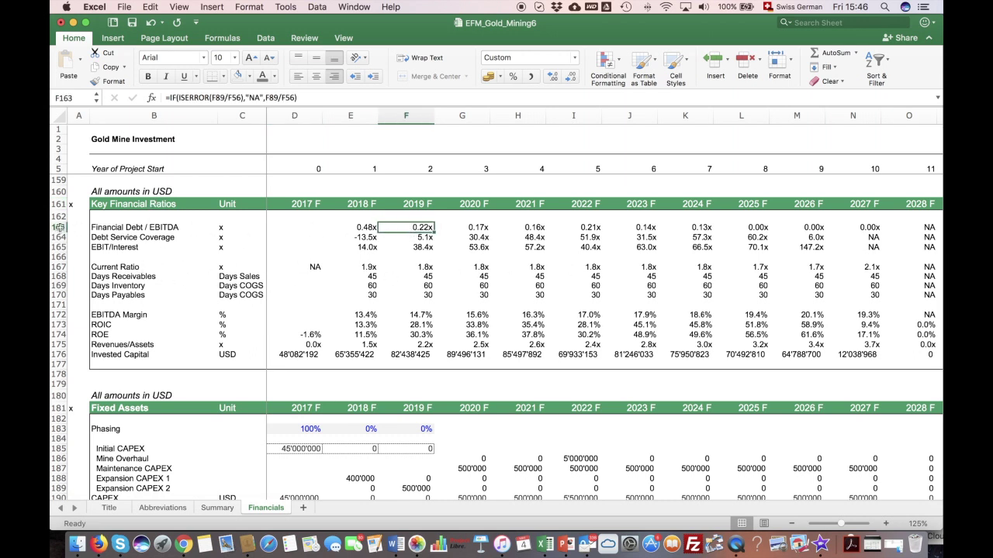
left_click(54, 228)
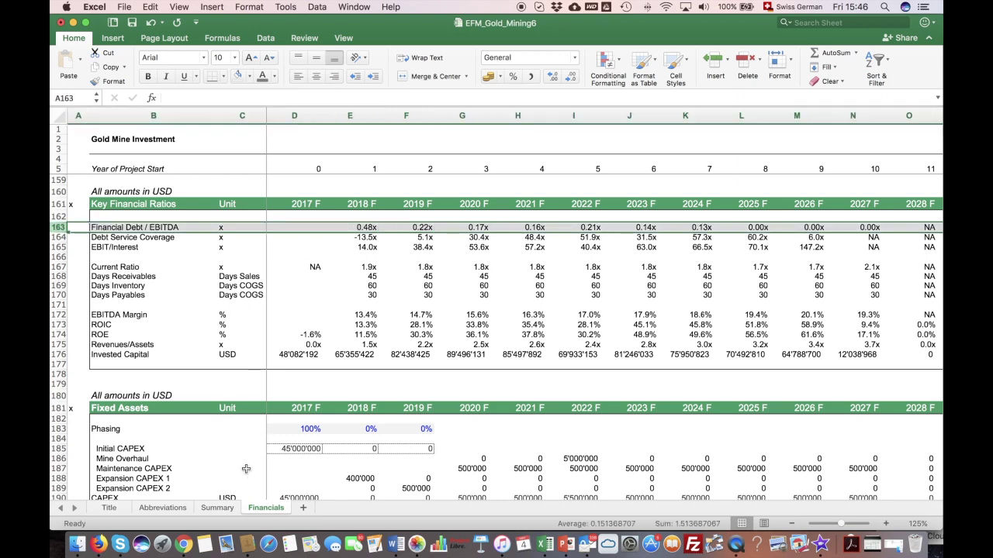
Step: Set the Term Loan A financing share in O37 back to 20%
left_click(217, 508)
left_click(780, 279)
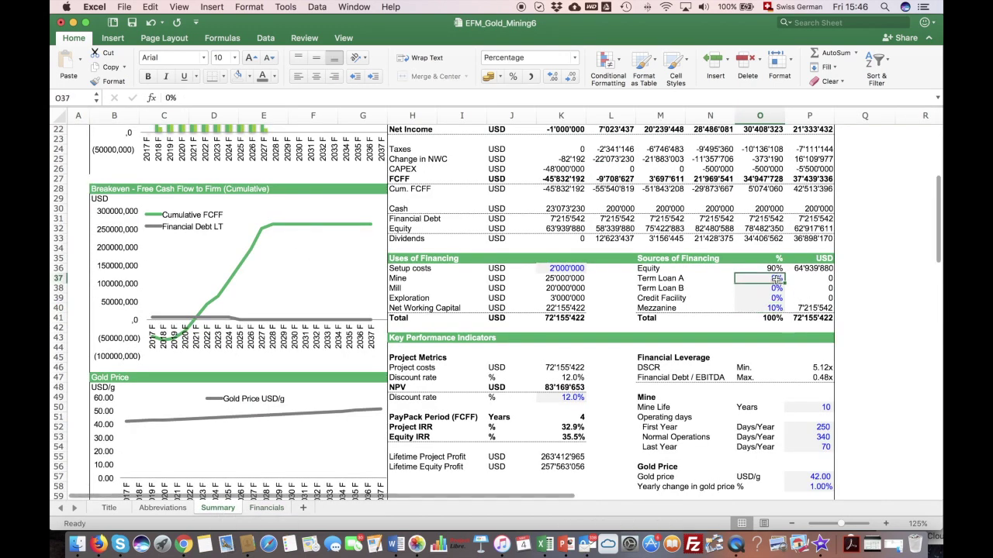
type("20")
key("Return")
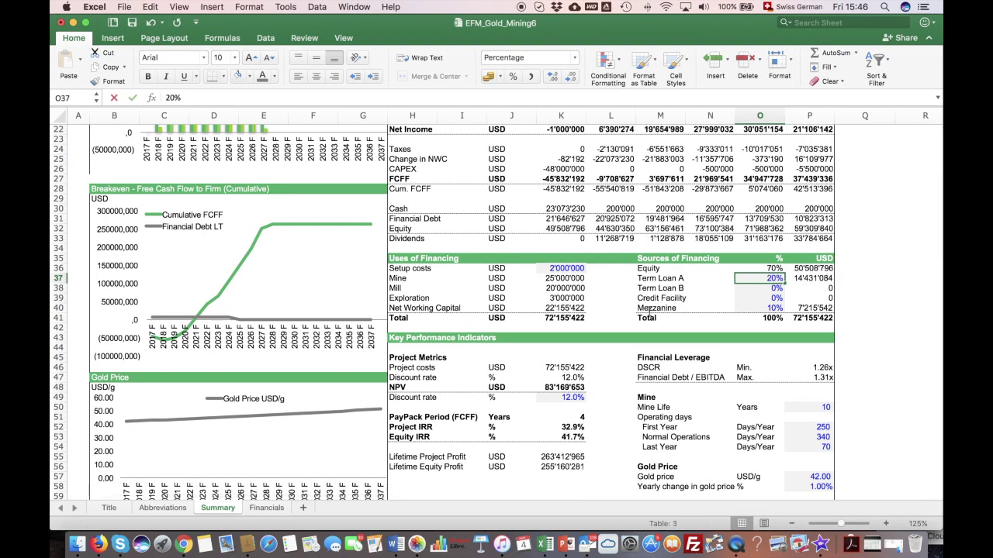
Step: Check the 2018 Financial Debt / EBITDA formula on Financials, now 1.31x
left_click(266, 508)
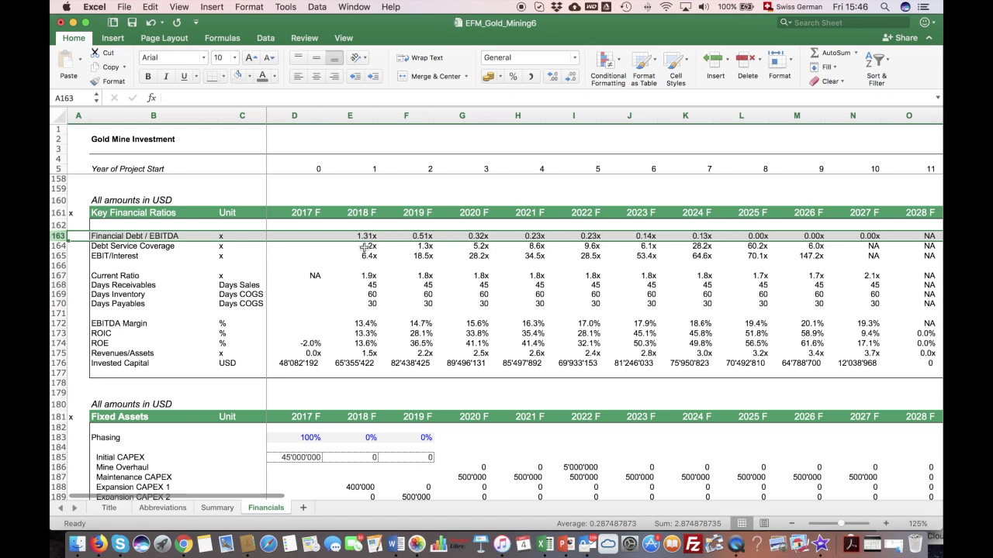
left_click(343, 237)
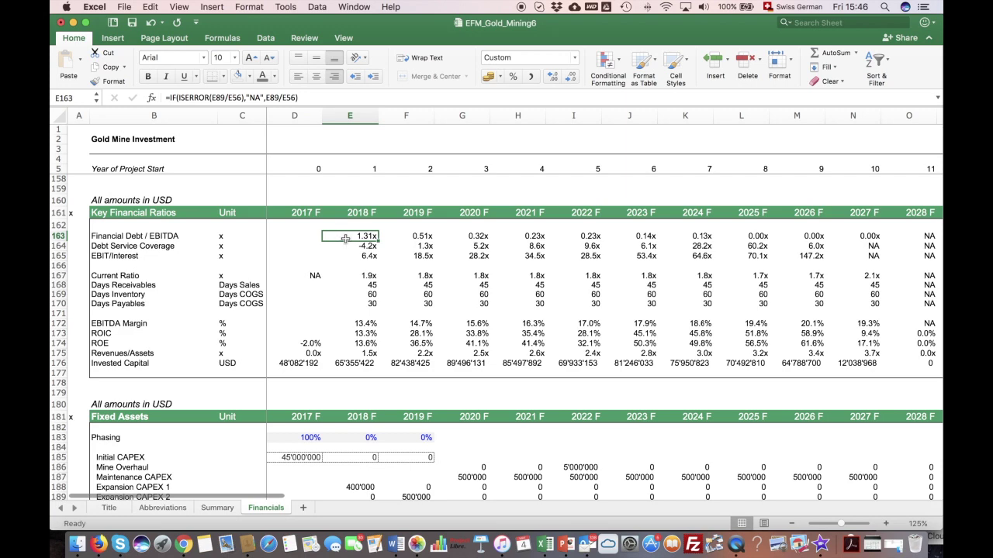
left_click(207, 509)
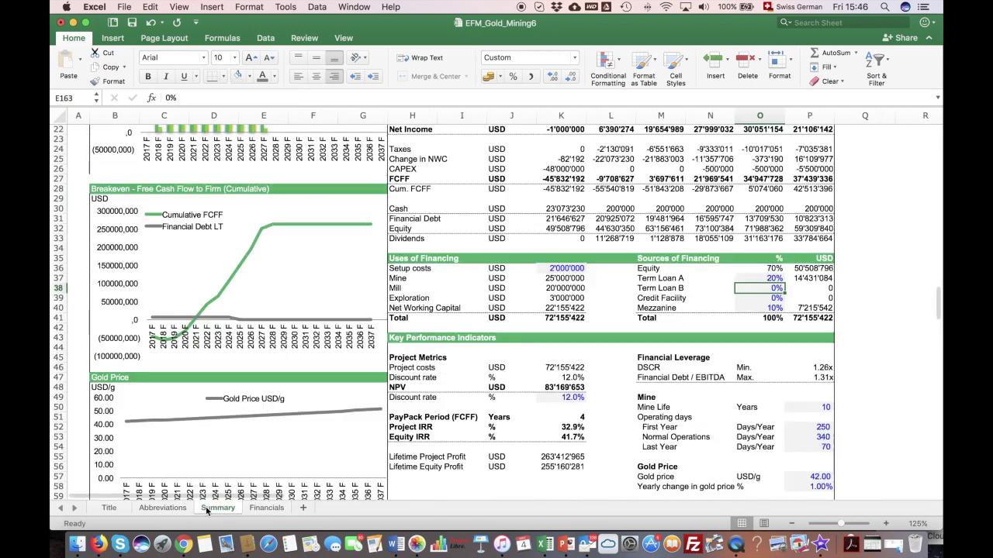
scroll(645, 331, "down", 5)
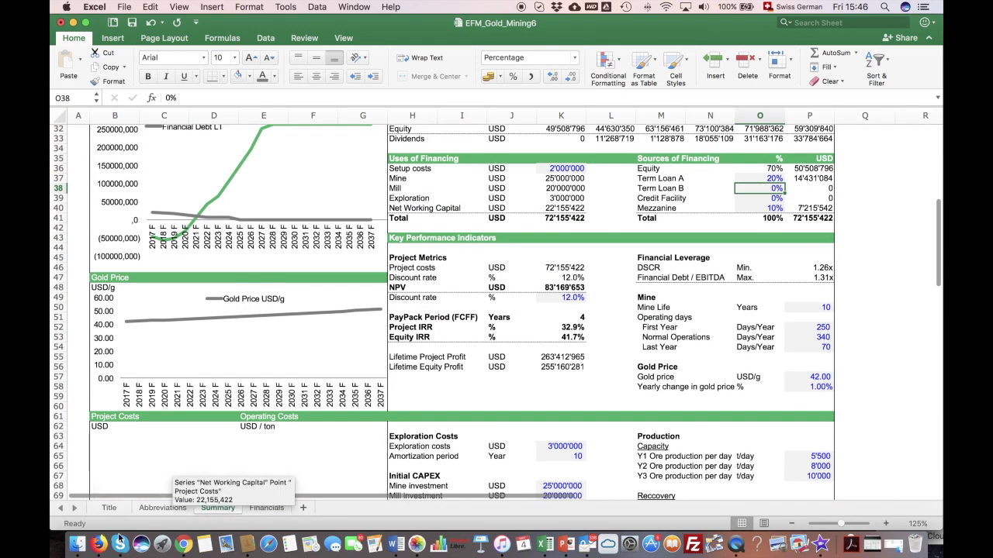
left_click(284, 508)
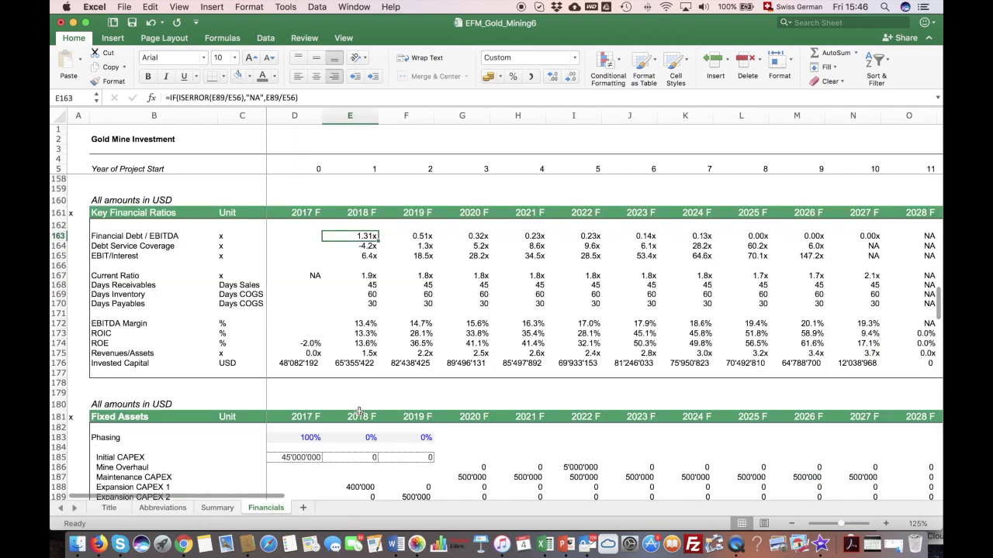
Step: Review the Fixed Assets, Depreciation, Exploration Costs and Debt financing schedules, then return to Summary
scroll(93, 298, "down", 5)
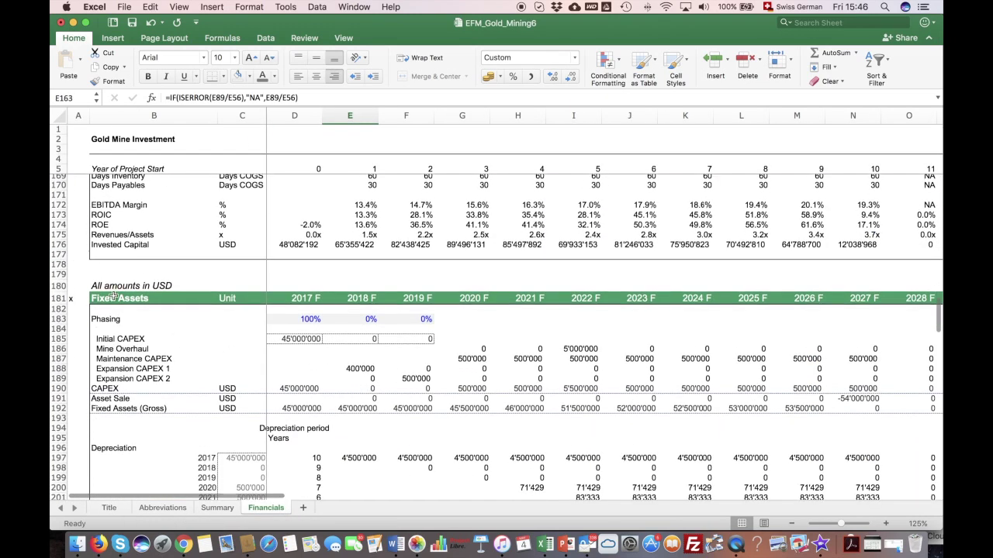
scroll(397, 355, "down", 10)
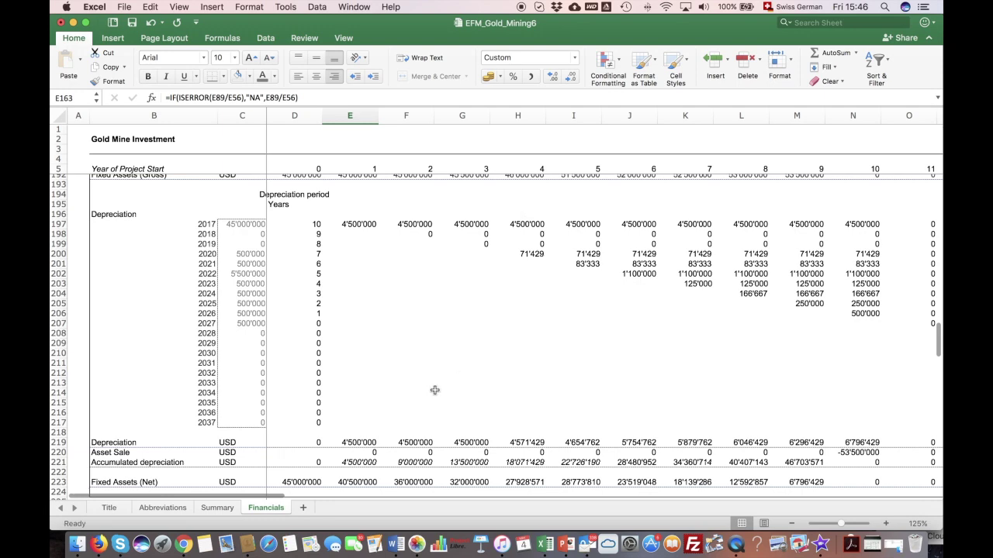
scroll(367, 295, "up", 6)
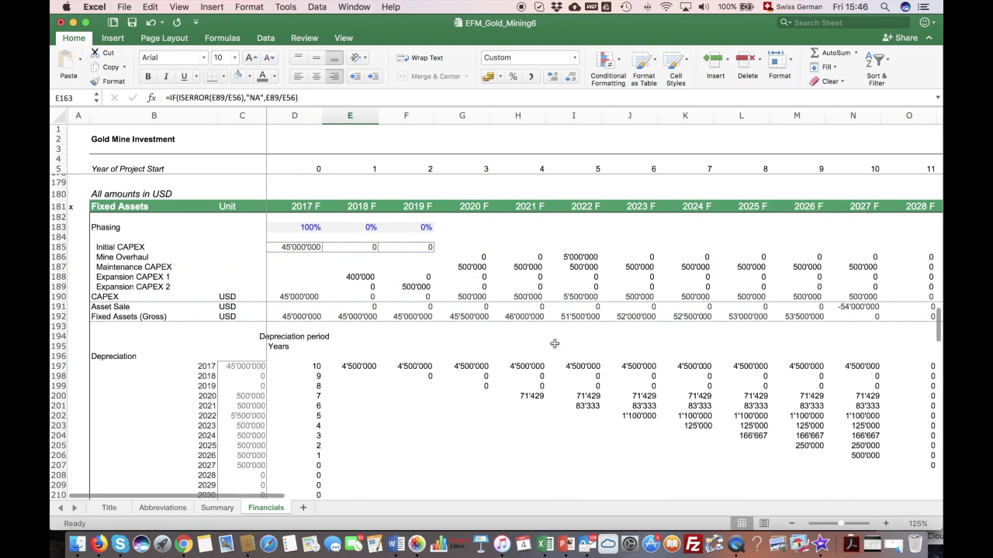
scroll(548, 347, "down", 4)
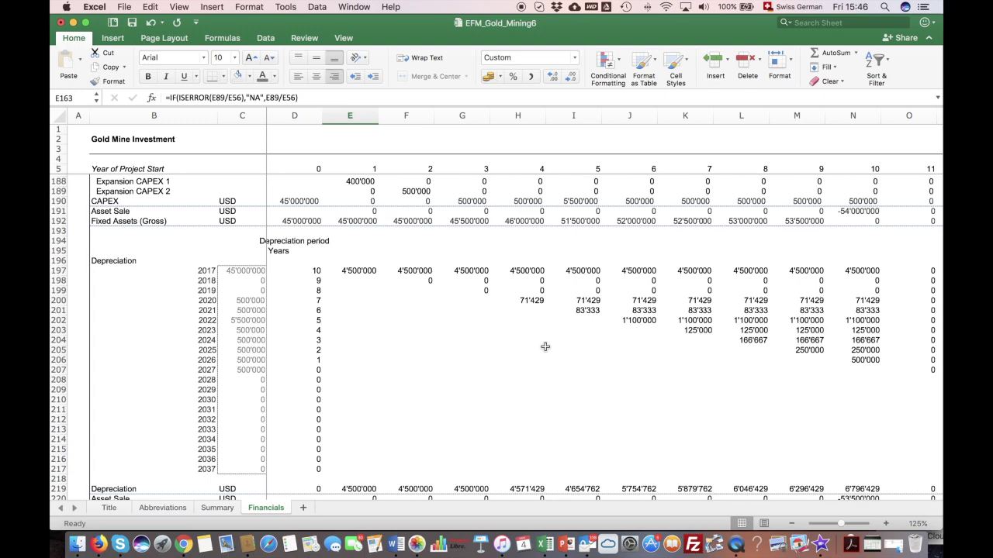
scroll(548, 347, "up", 1)
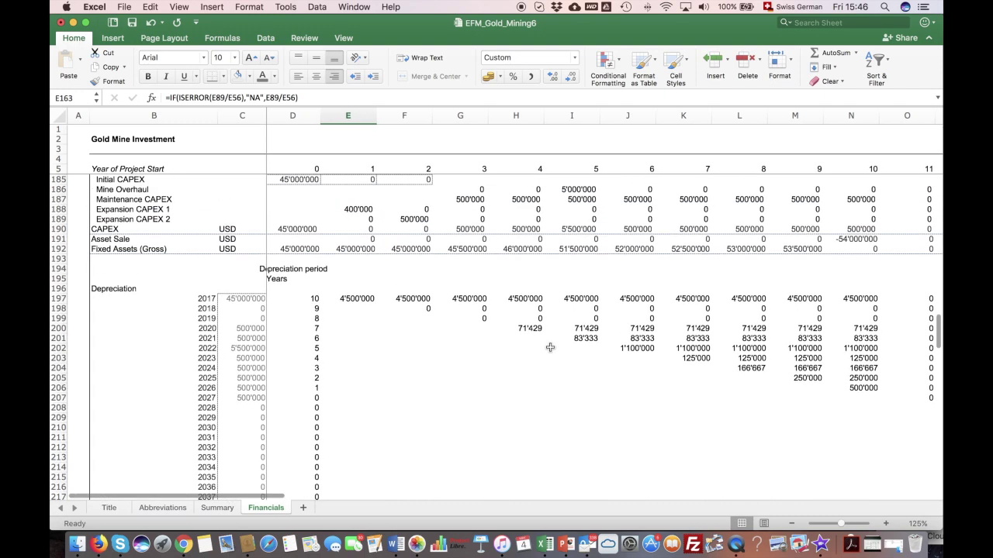
scroll(550, 348, "down", 4)
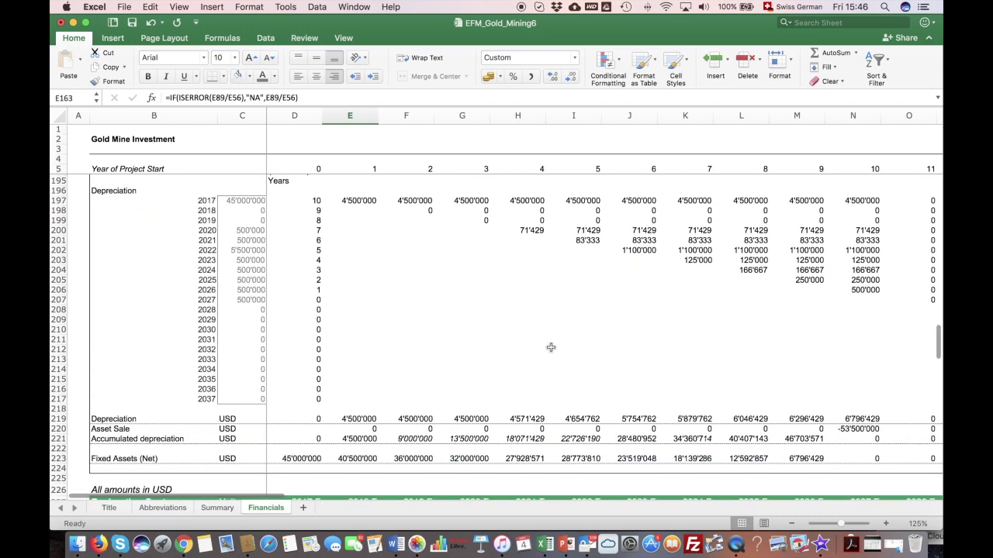
scroll(588, 385, "down", 10)
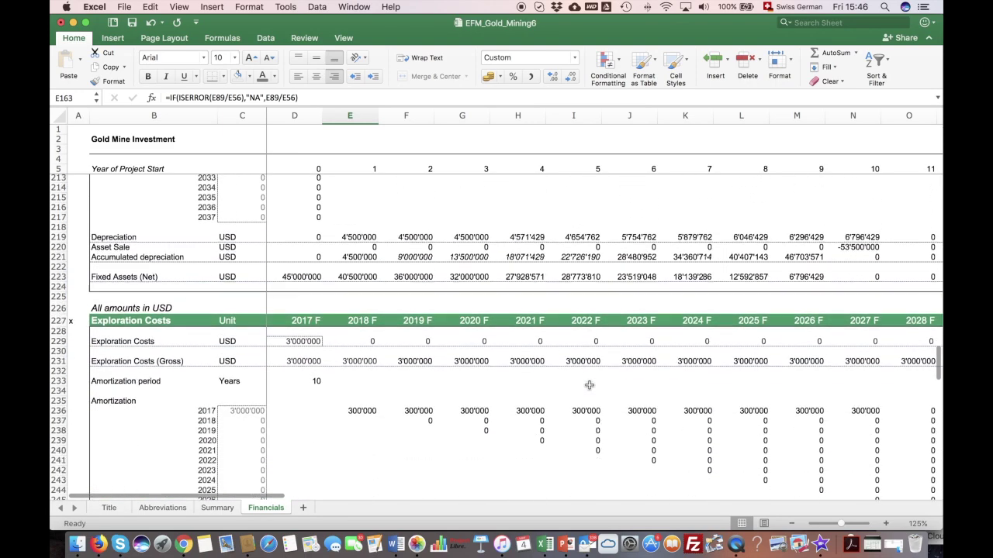
scroll(589, 385, "down", 1)
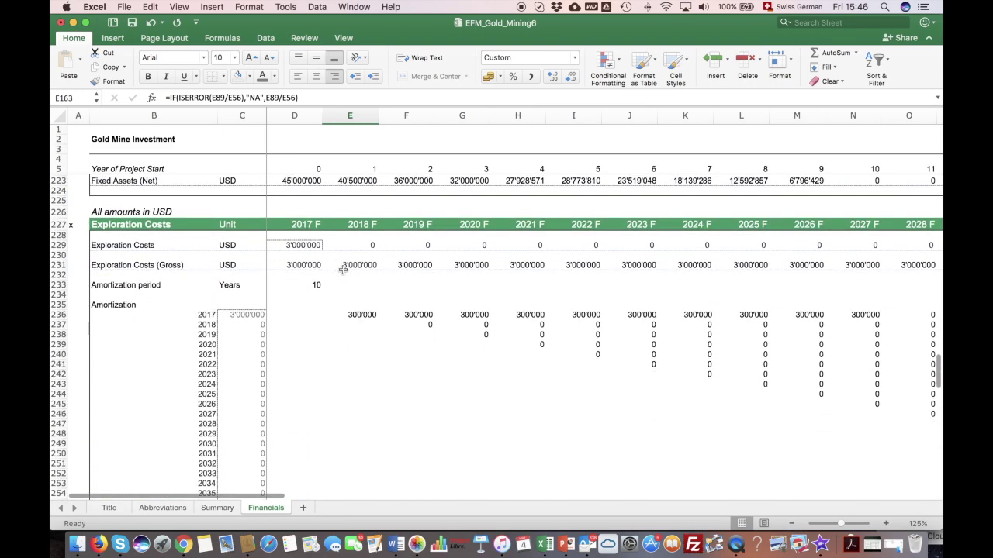
scroll(473, 333, "down", 12)
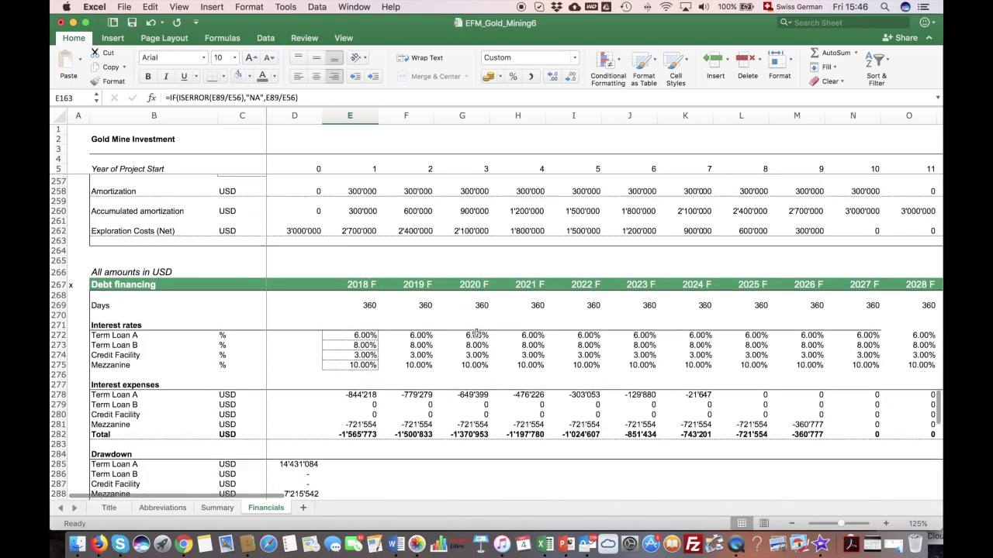
scroll(471, 334, "down", 4)
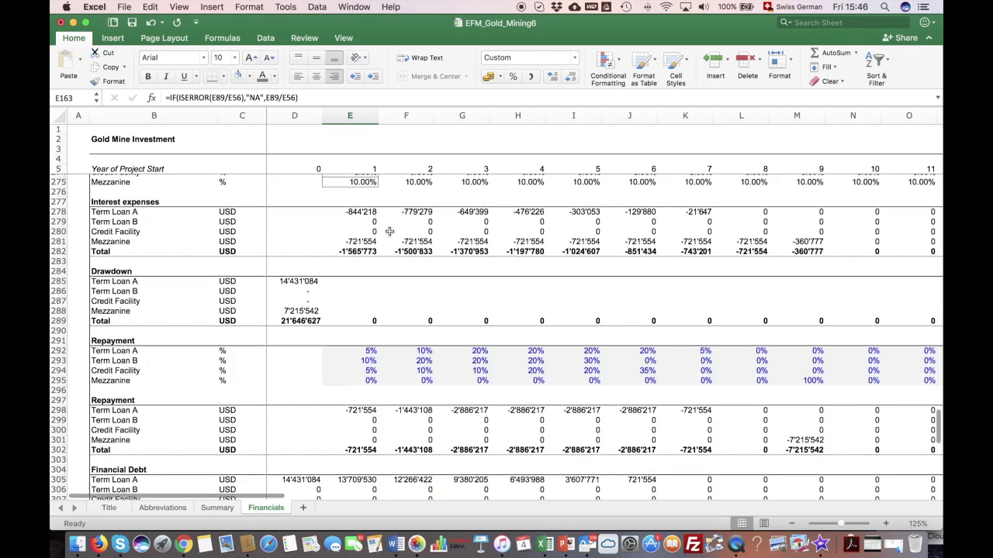
left_click(217, 508)
scroll(612, 261, "up", 5)
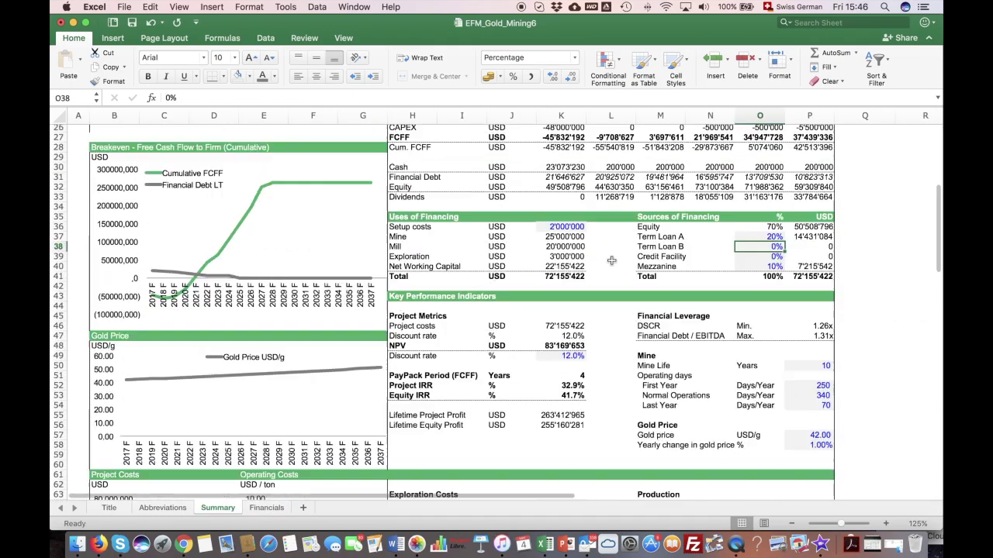
scroll(612, 261, "up", 5)
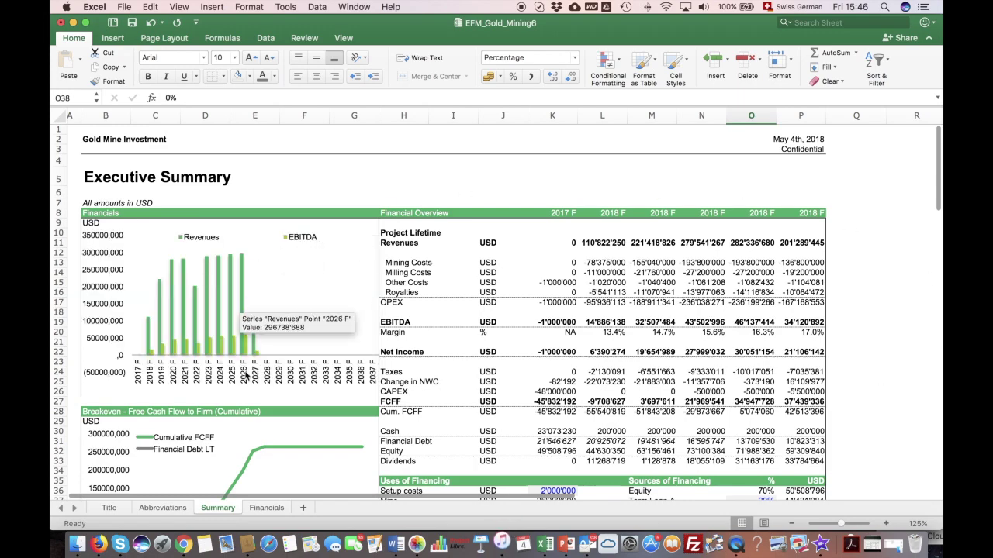
scroll(695, 316, "down", 7)
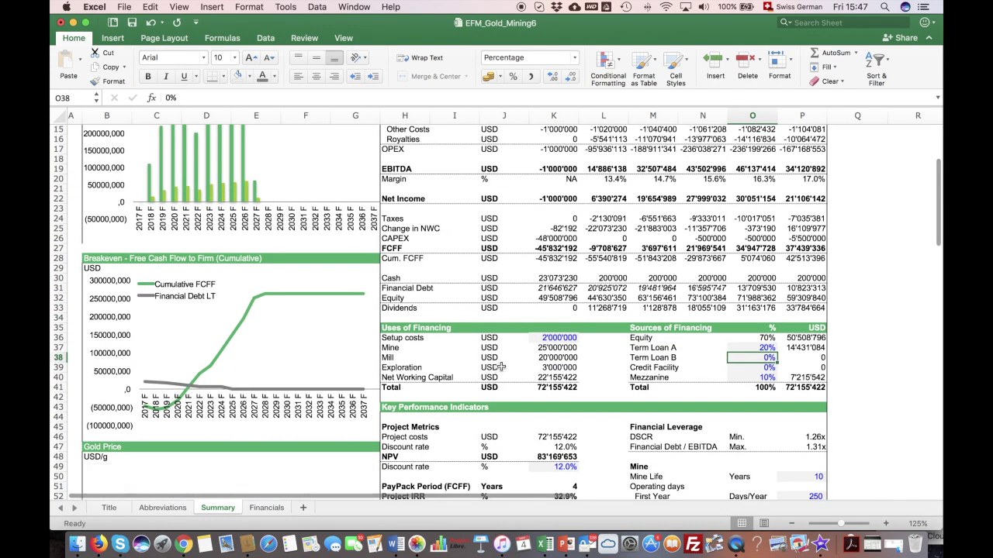
scroll(528, 358, "down", 6)
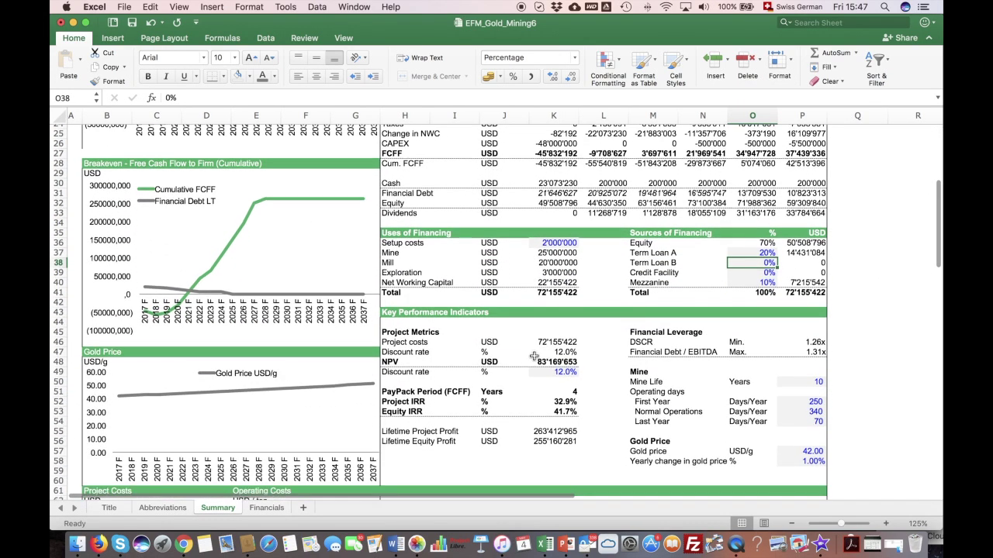
left_click(547, 440)
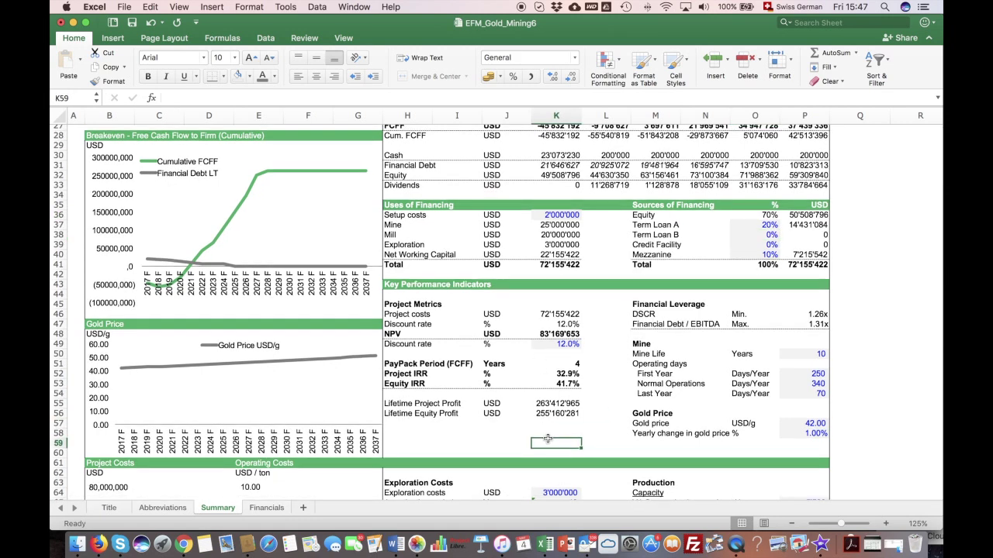